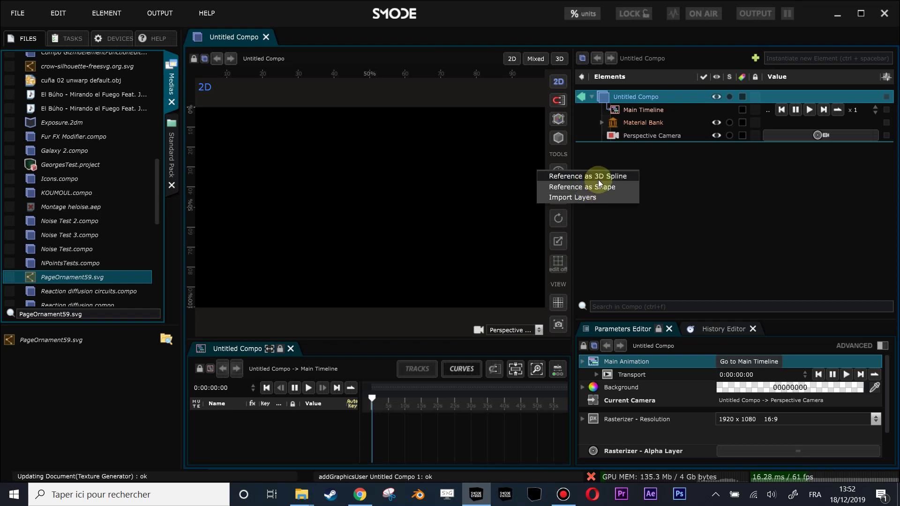
- Add PageOrnament59.svg to the composition as a referenced 3D spline and show the composition in the 3D view
left_click(598, 180)
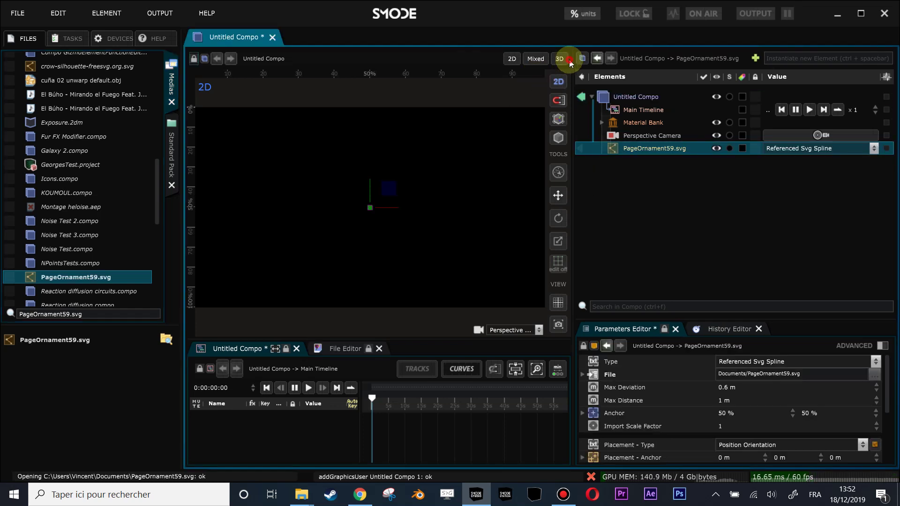
left_click(561, 59)
left_click_drag(380, 210, 469, 225)
- Expand the Material Bank and enlarge the parameters area to examine which material the spline's renderer references
left_click(602, 123)
scroll(711, 402, "down", 3)
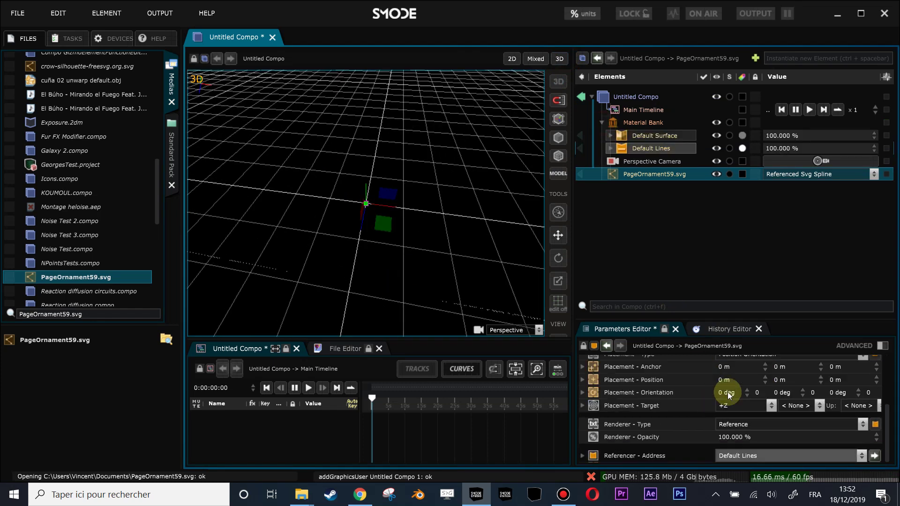
left_click_drag(750, 321, 745, 232)
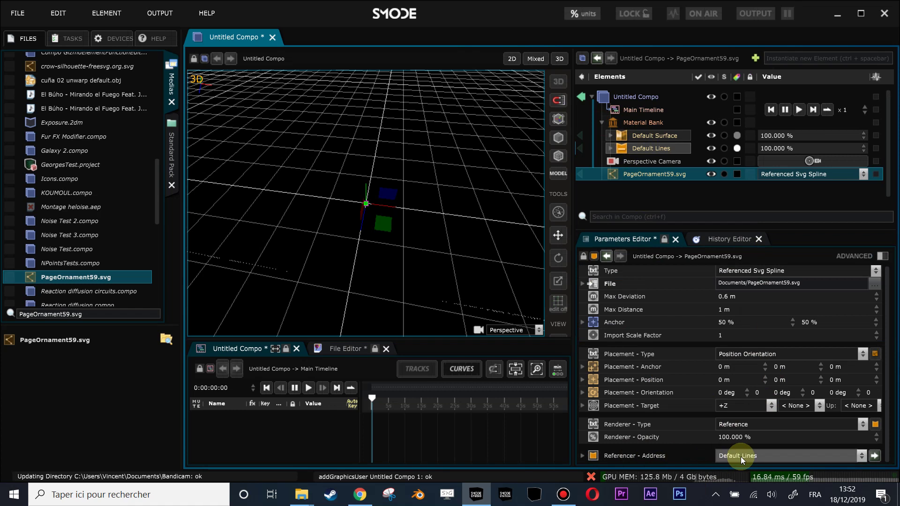
scroll(387, 214, "down", 10)
left_click_drag(410, 247, 415, 177, "alt")
scroll(414, 193, "up", 8)
left_click_drag(419, 190, 488, 175, "alt")
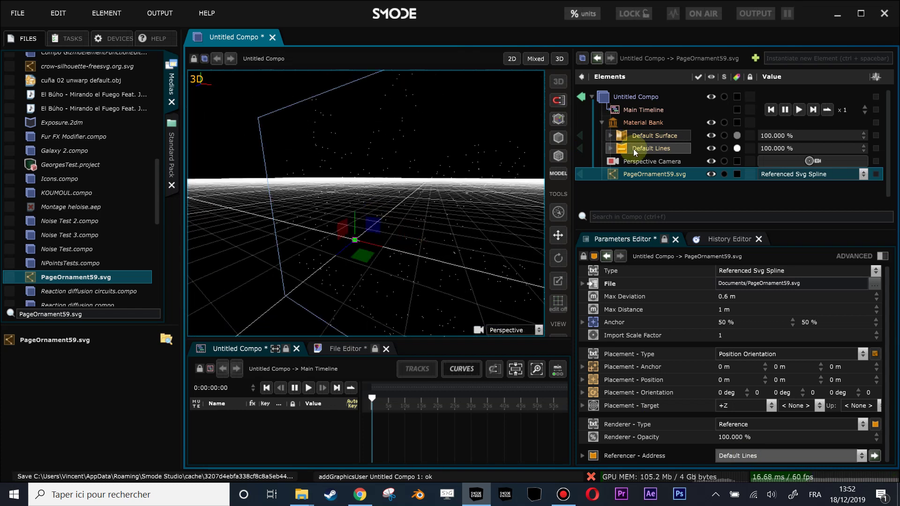
- Increase the Default Lines material's thickness to about 387 px
left_click(634, 148)
left_click(750, 324)
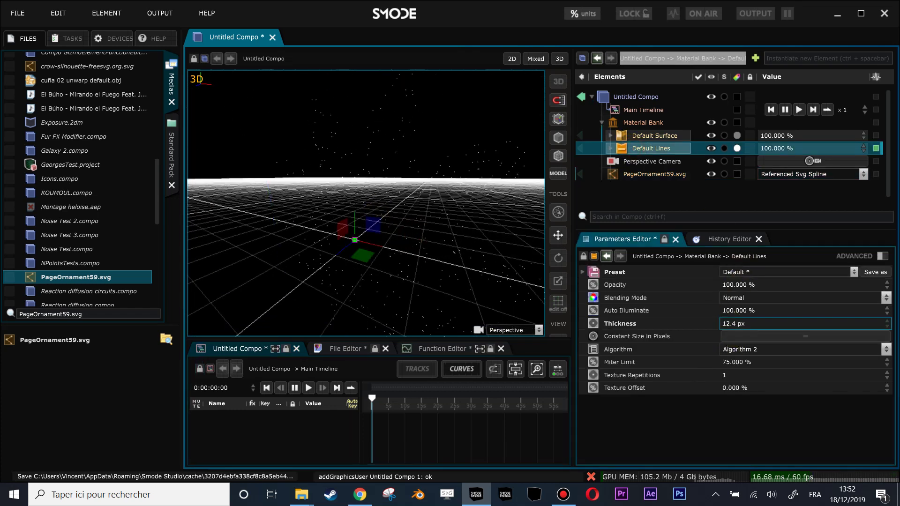
left_click_drag(751, 323, 797, 323)
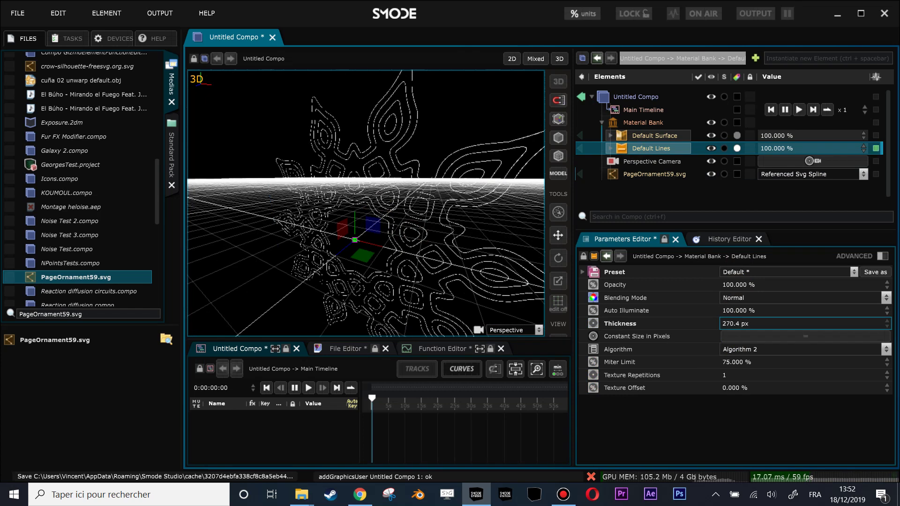
left_click_drag(412, 271, 549, 198, "alt")
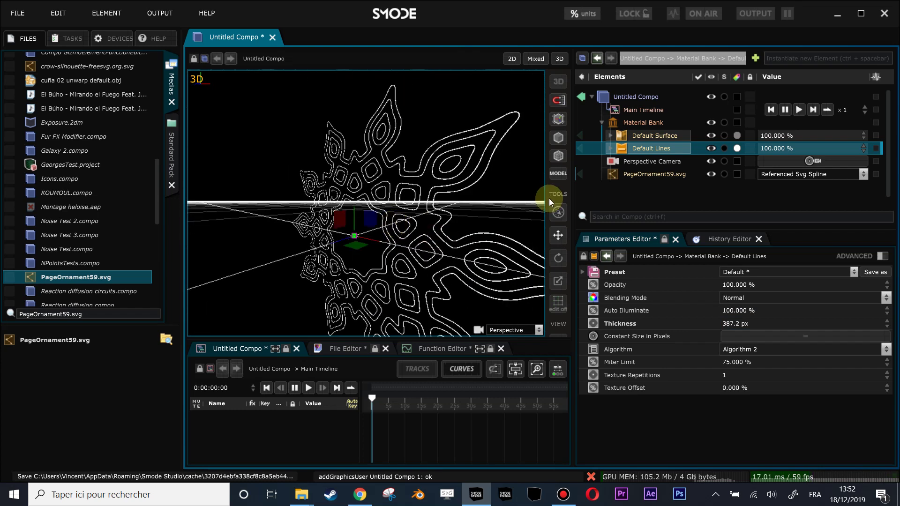
- Add an Extrude Shape operator to the PageOrnament59.svg spline
left_click(614, 177)
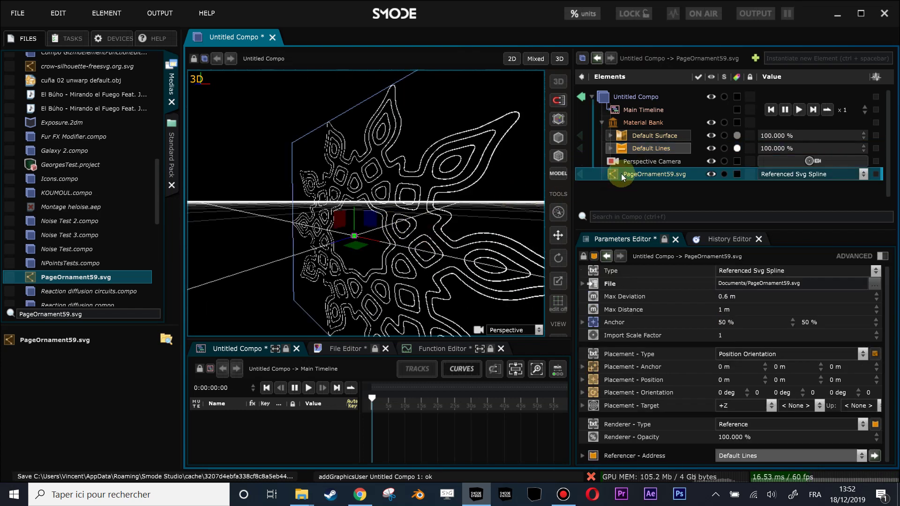
right_click(623, 173)
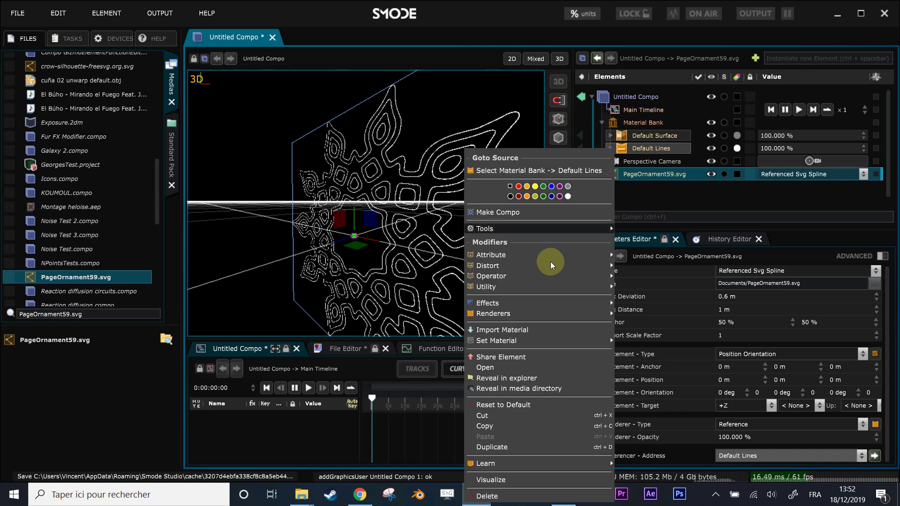
mouse_move(581, 277)
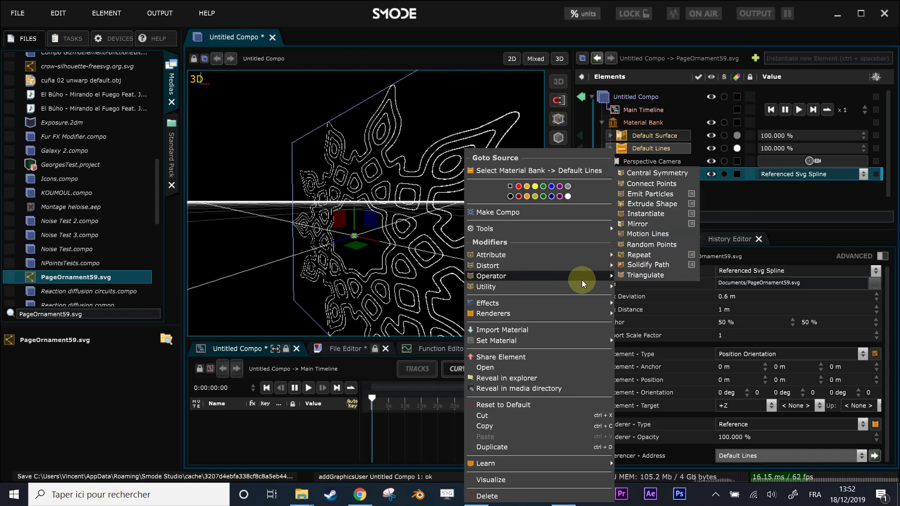
left_click(661, 205)
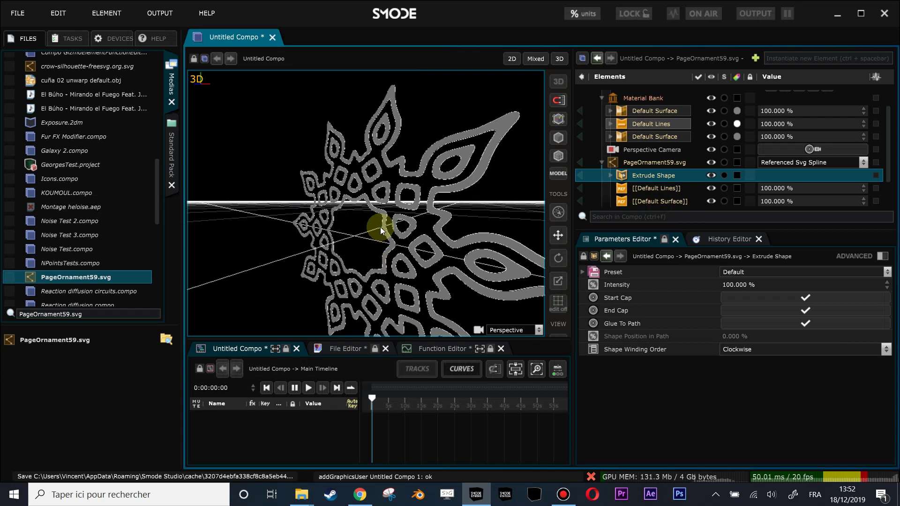
scroll(382, 241, "up", 5)
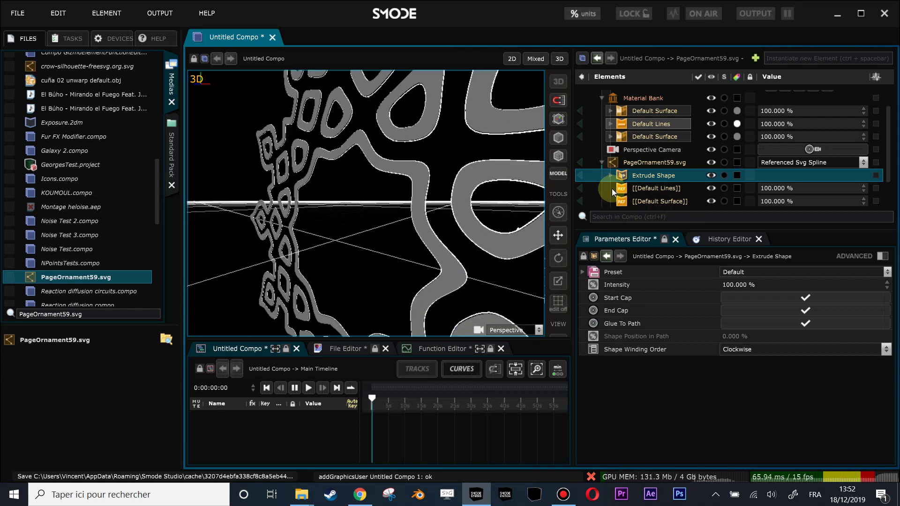
- Open the Extrude Shape's segment path and set the Z value of its Segment End to about 48.69 m
left_click(611, 177)
left_click(611, 177)
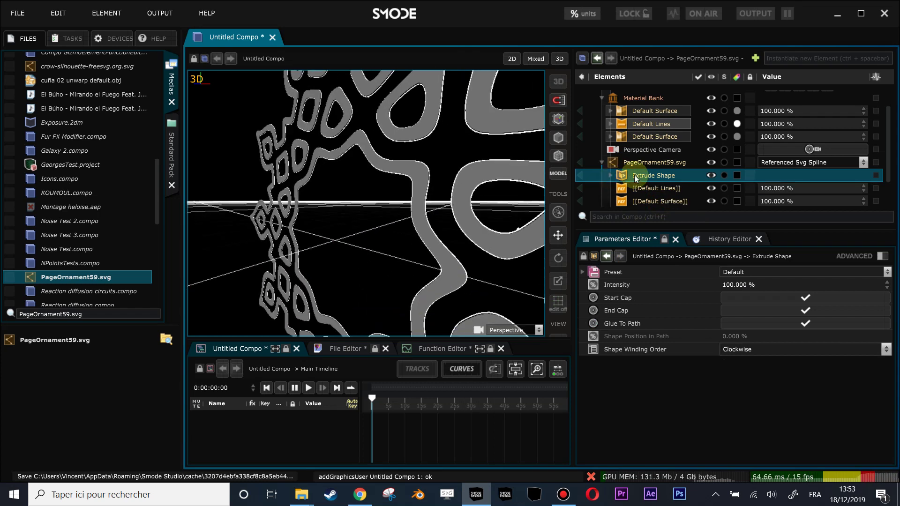
left_click(611, 176)
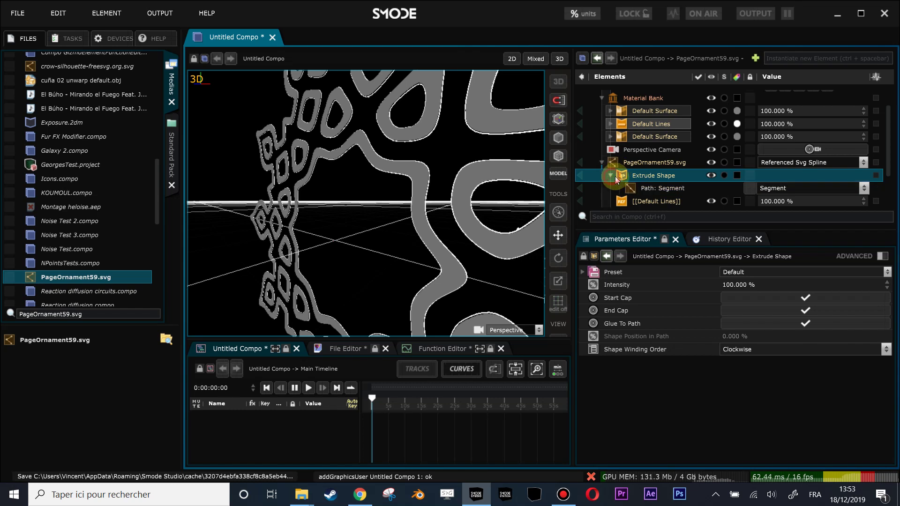
left_click(648, 189)
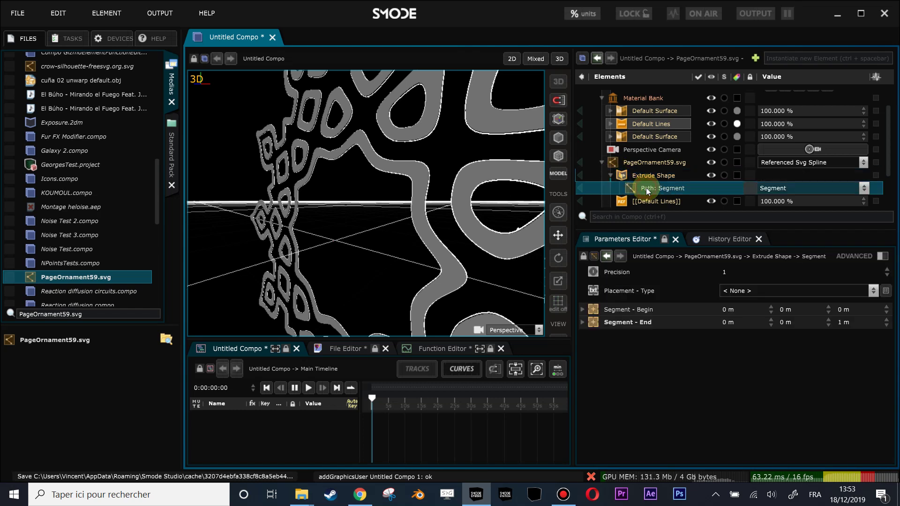
scroll(393, 237, "down", 4)
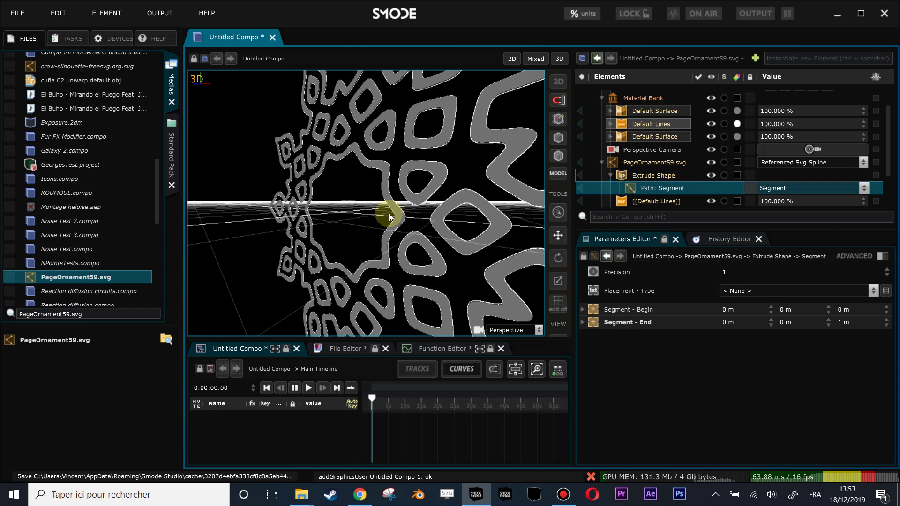
left_click_drag(389, 214, 390, 217)
left_click_drag(850, 322, 871, 319)
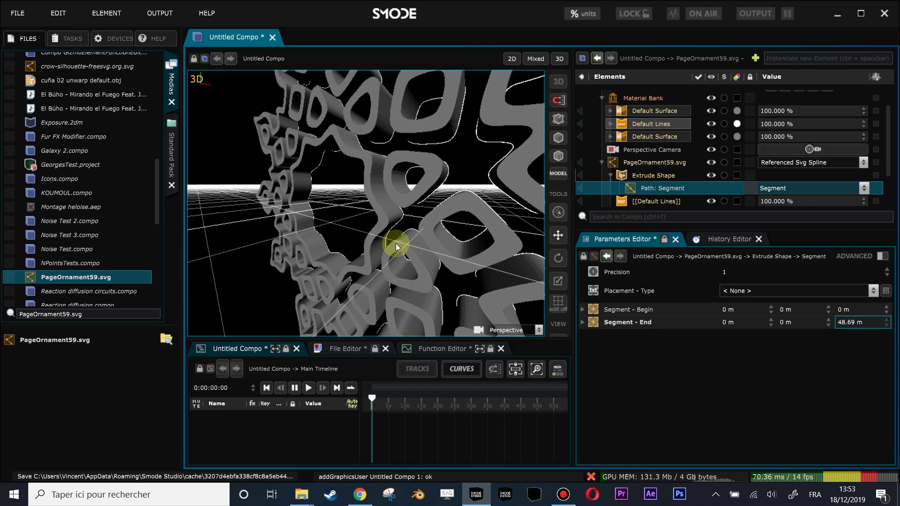
- Enable viewport editing for the segment path and move its end point to lengthen the ornament's extrusion
scroll(395, 230, "down", 3)
left_click_drag(394, 229, 436, 274)
left_click(559, 306)
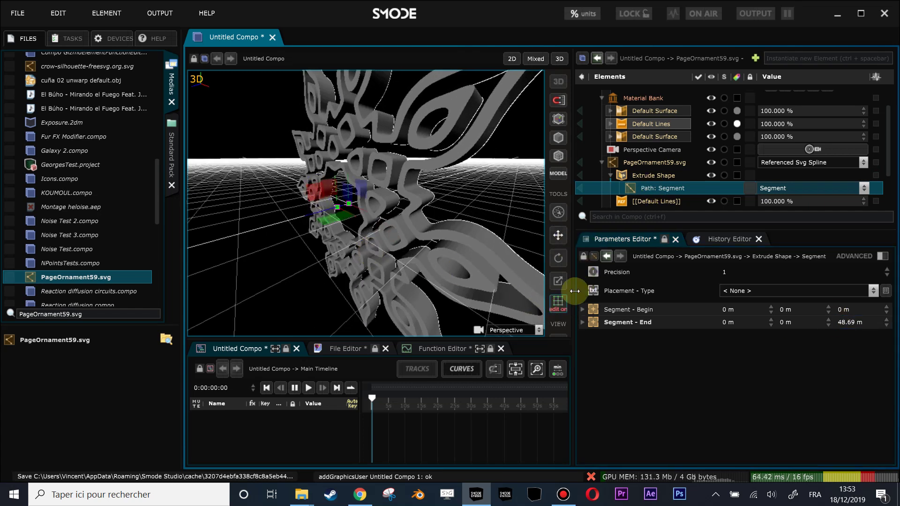
left_click(559, 310)
left_click(652, 175)
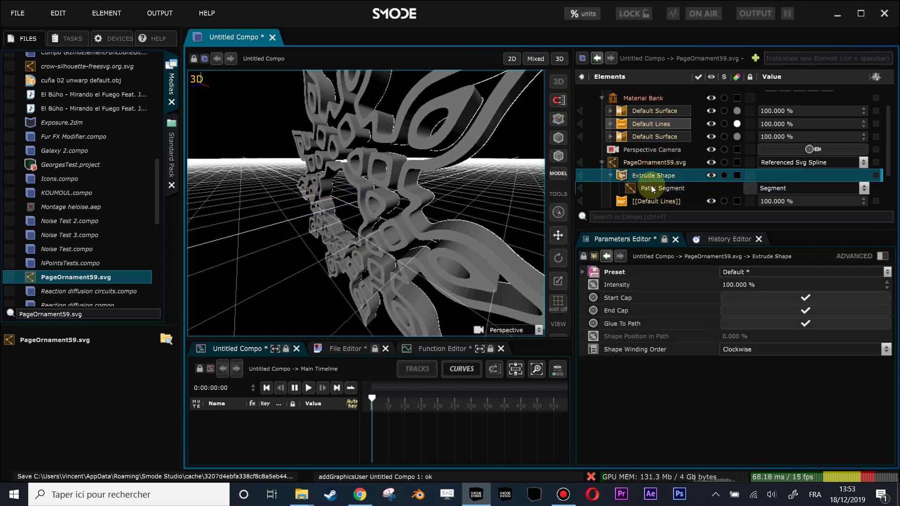
left_click(654, 191)
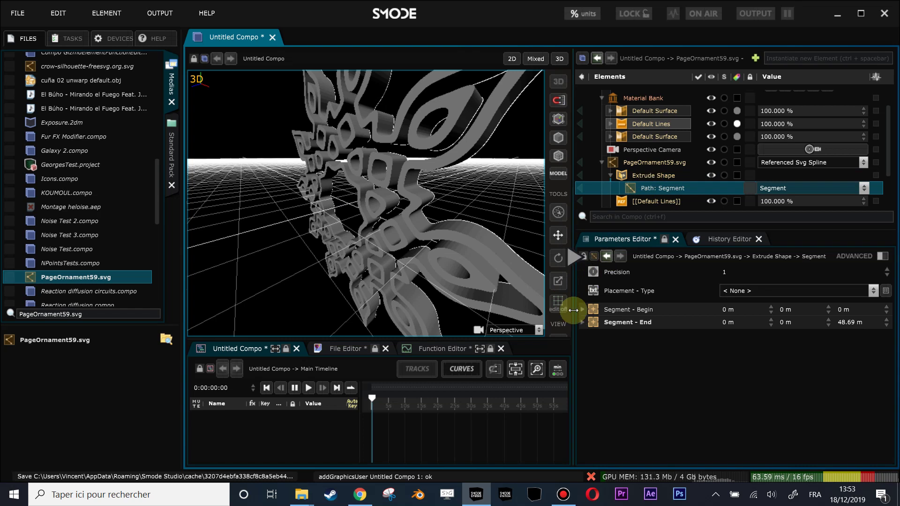
left_click(559, 308)
left_click_drag(316, 215, 387, 217)
- Try disabling the Extrude Shape's end cap and switch it back on
left_click(653, 177)
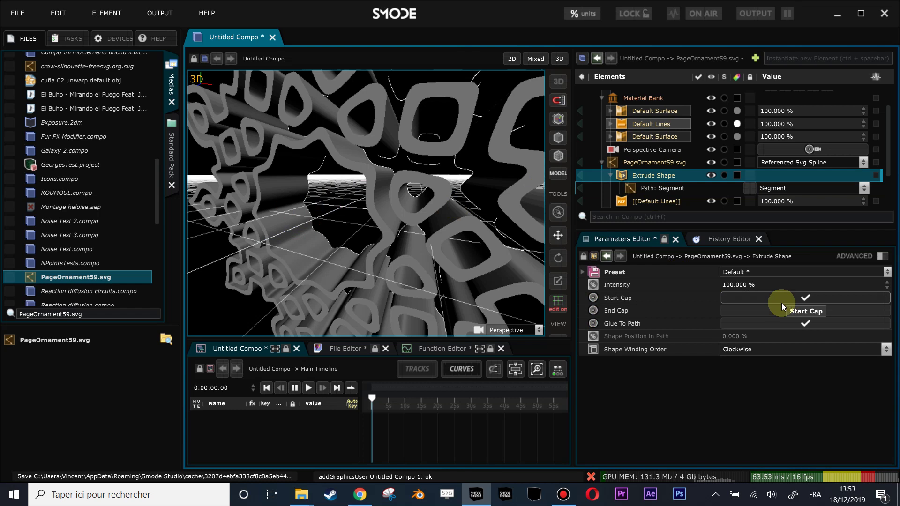
left_click(794, 311)
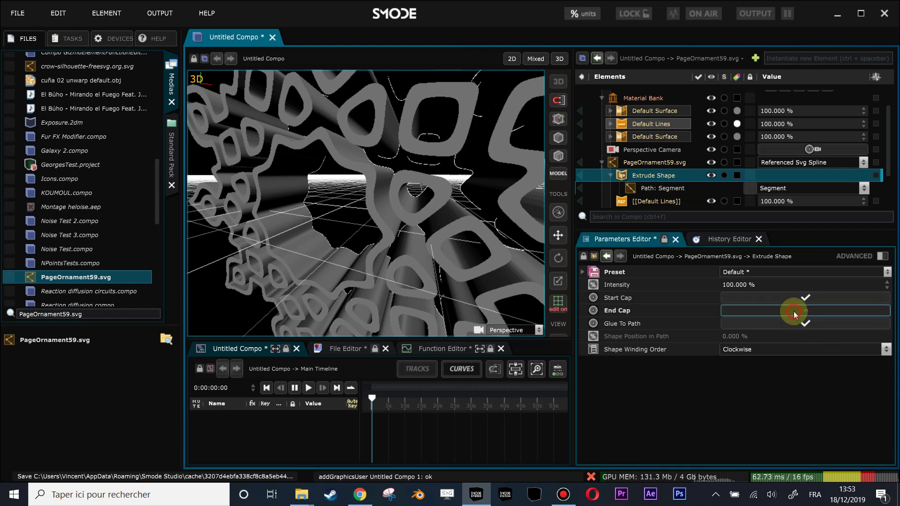
left_click(794, 295)
left_click(798, 310)
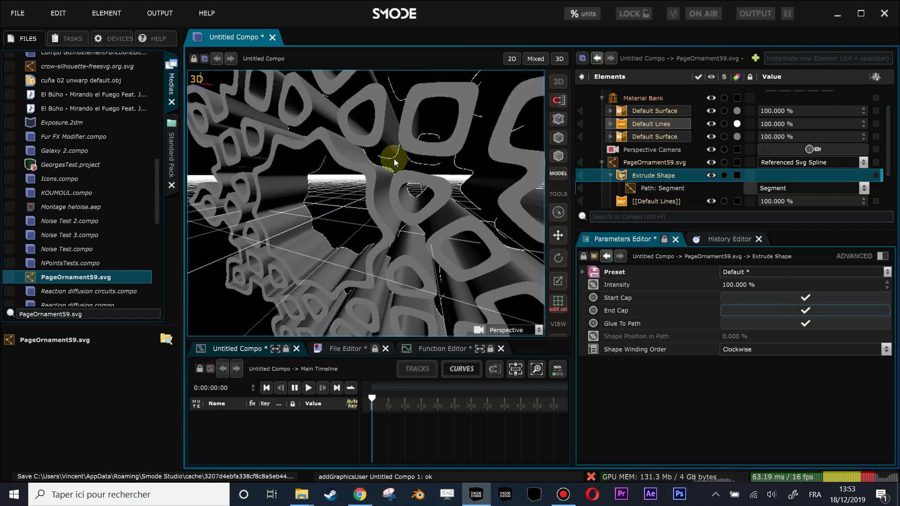
left_click_drag(321, 205, 380, 202)
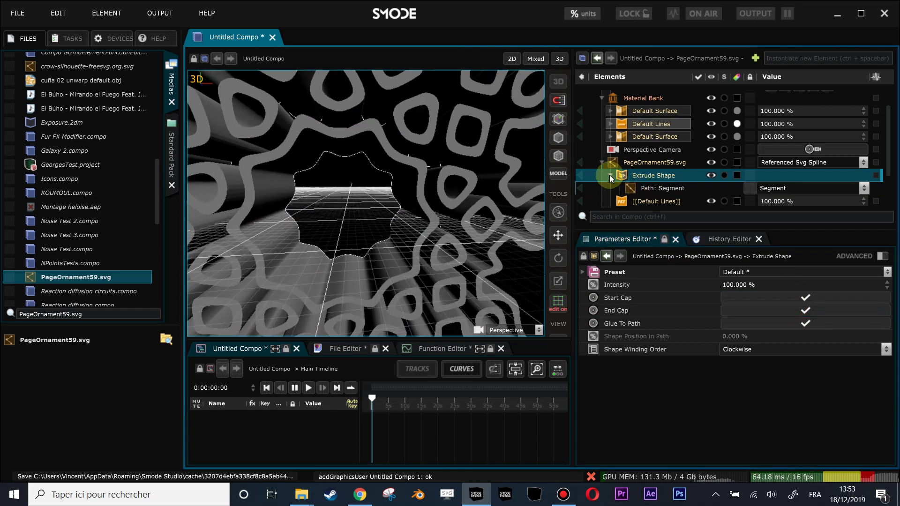
- Hide the Default Lines renderer of the ornament and keep its Default Surface renderer visible
scroll(607, 177, "down", 1)
left_click_drag(426, 194, 469, 207)
left_click(672, 202)
left_click(662, 187)
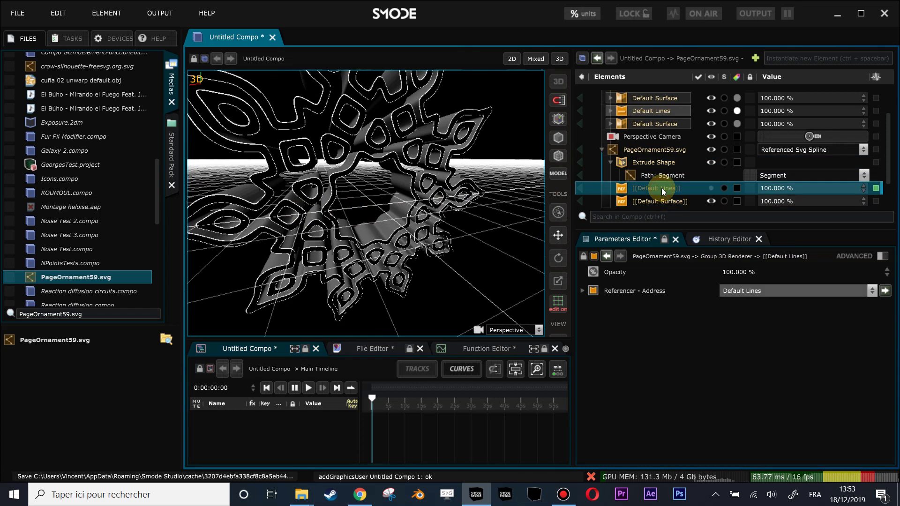
key("ctrl+h")
left_click(658, 202)
key("ctrl+h")
key("ctrl+h")
left_click_drag(348, 210, 567, 209)
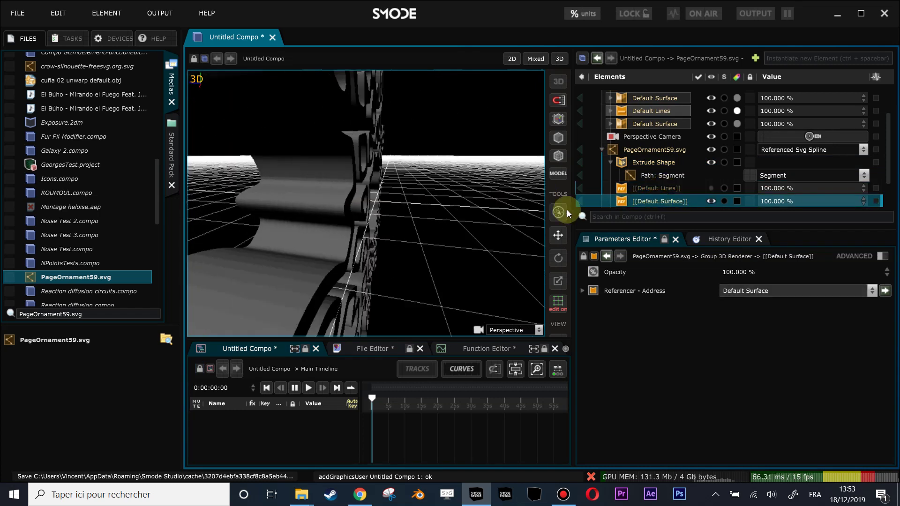
left_click(609, 165)
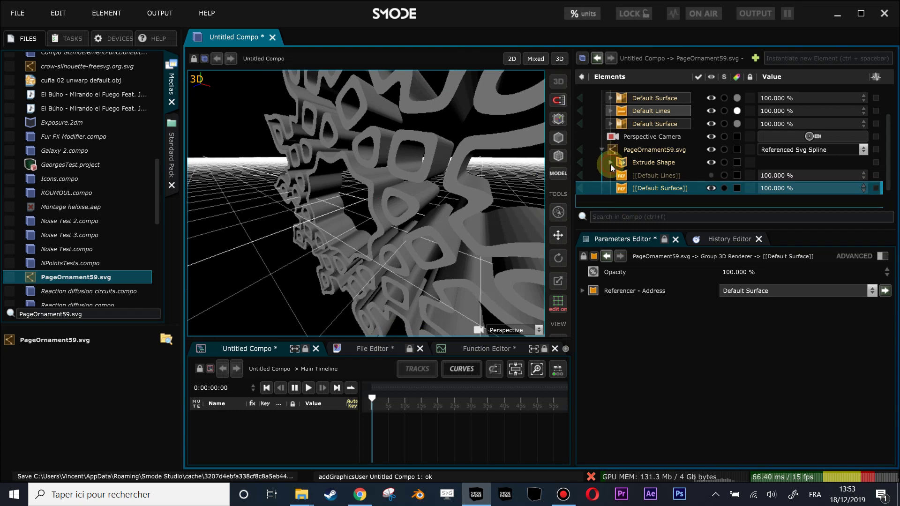
left_click_drag(440, 202, 323, 192)
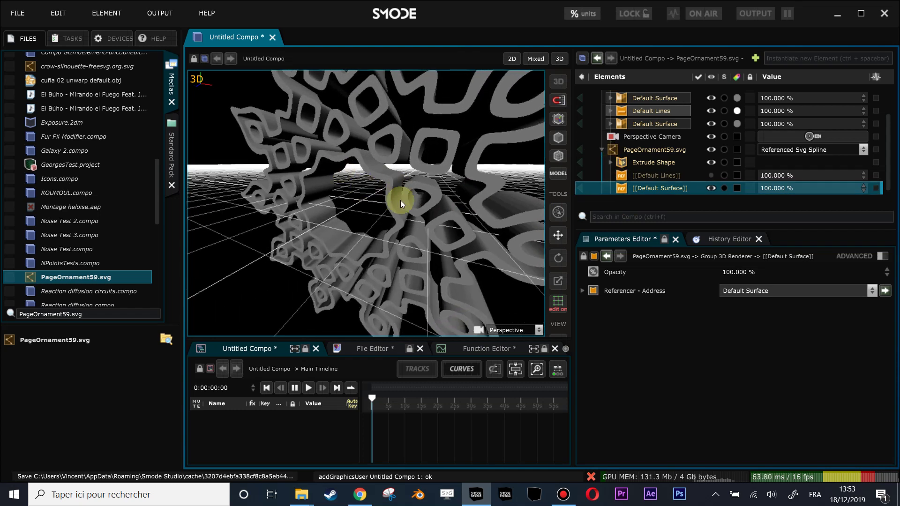
- Go to the surface material referenced by the ornament's renderer and rename it SVG
scroll(649, 137, "up", 1)
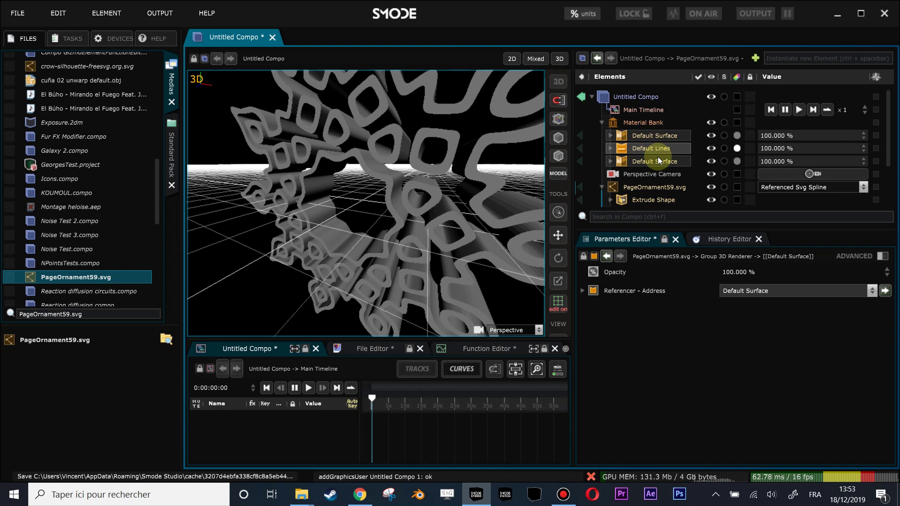
scroll(658, 162, "down", 2)
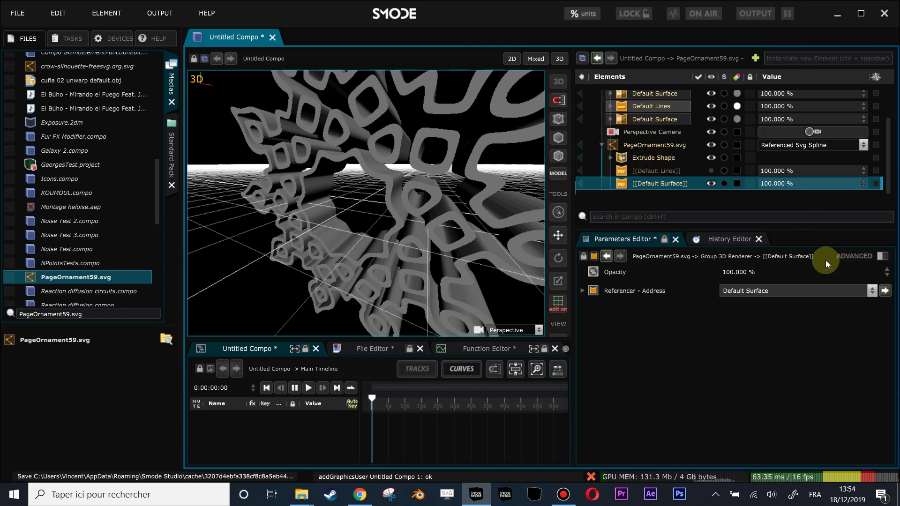
left_click(887, 292)
left_click(673, 150)
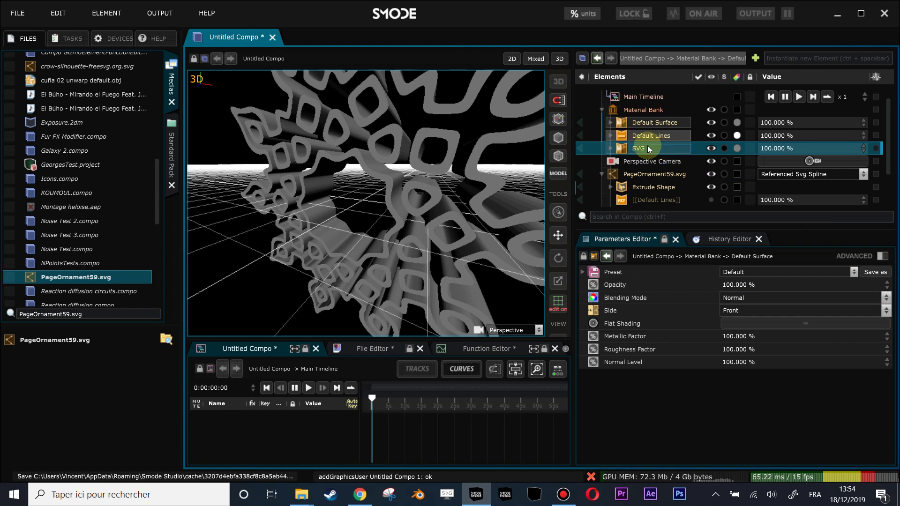
- Expand the SVG material and change its Albedo type from Uniform to Layer
scroll(641, 199, "down", 3)
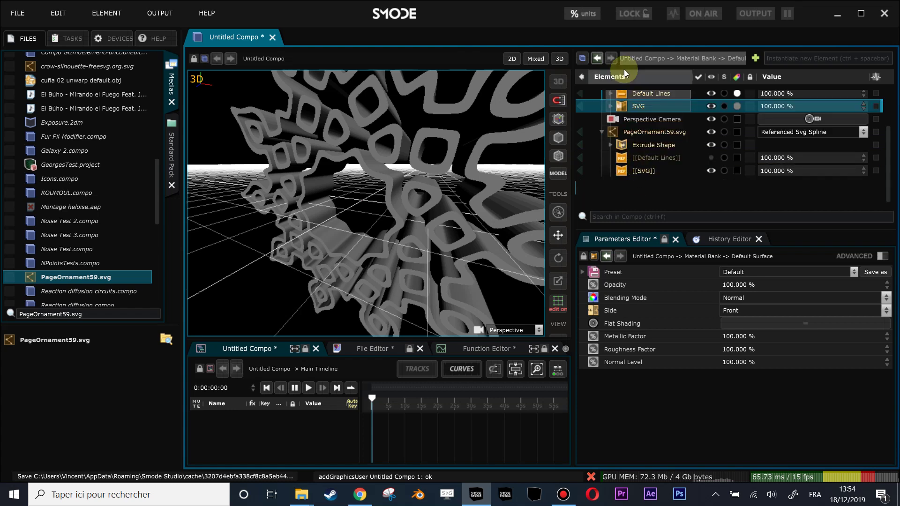
left_click(610, 106)
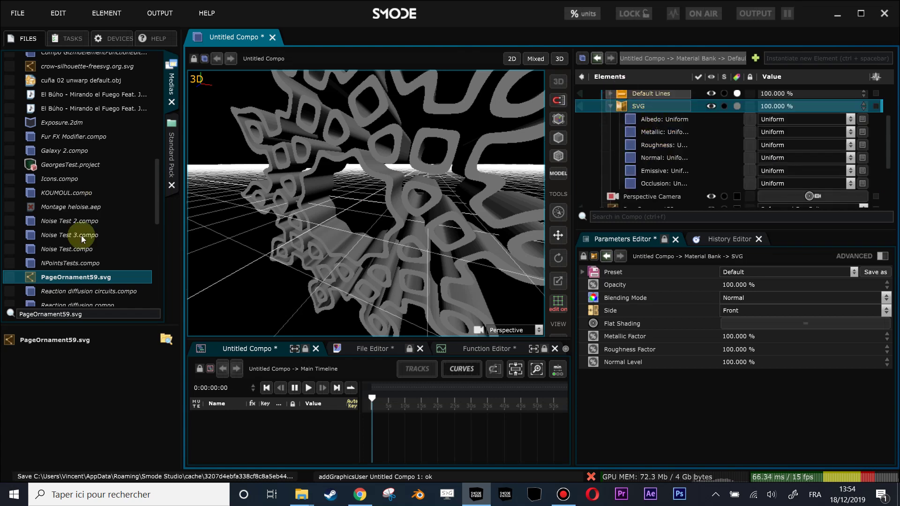
left_click(677, 119)
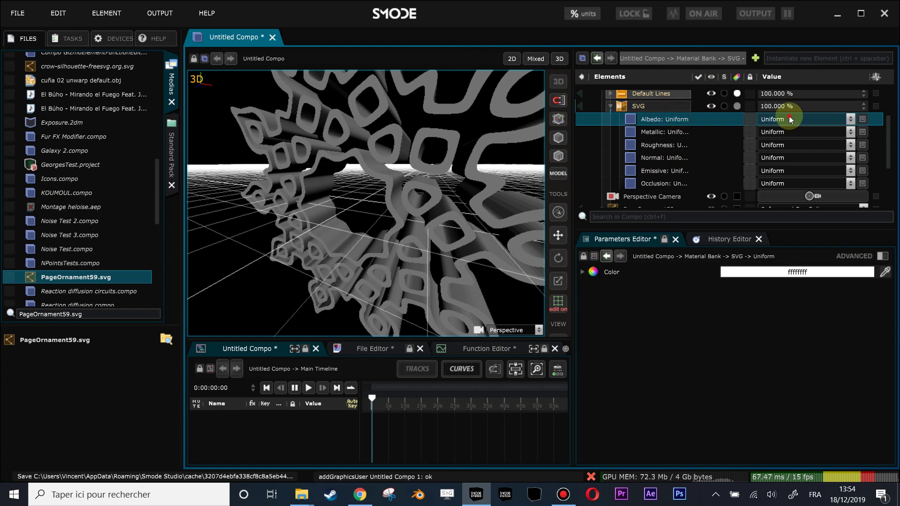
left_click(790, 119)
left_click(793, 155)
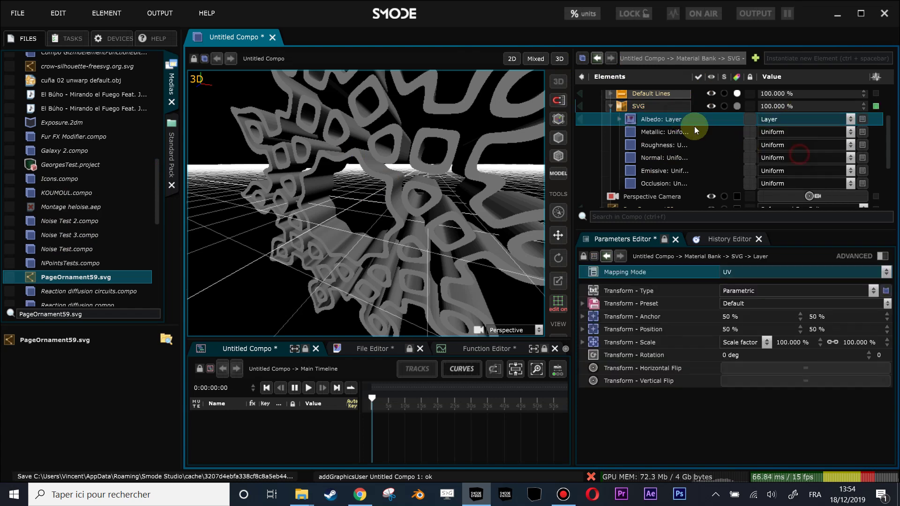
- Set the layer inside the SVG material's Albedo to Checker Board
left_click(619, 120)
left_click(791, 132)
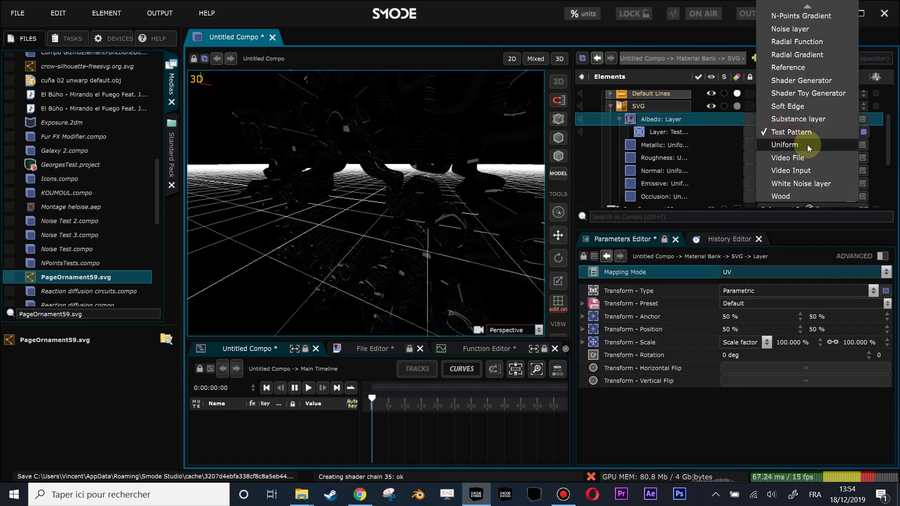
scroll(804, 159, "up", 5)
scroll(809, 45, "up", 1)
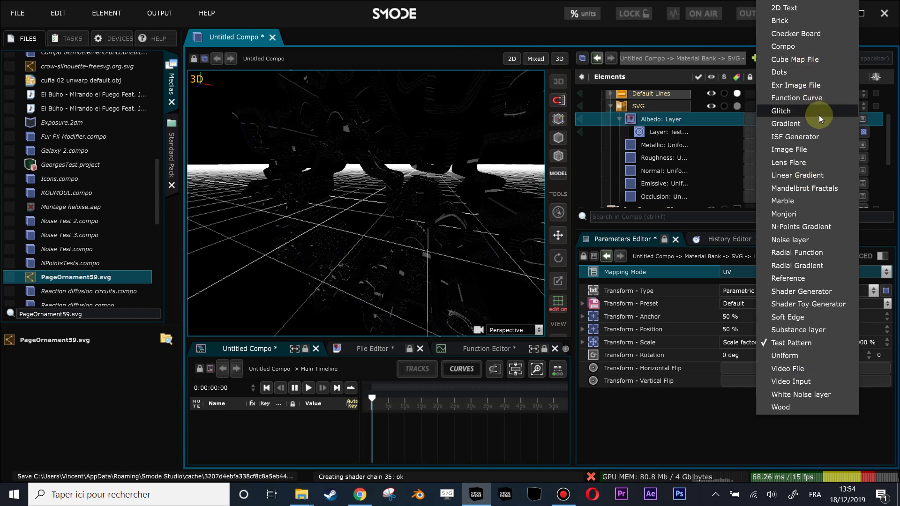
left_click(803, 34)
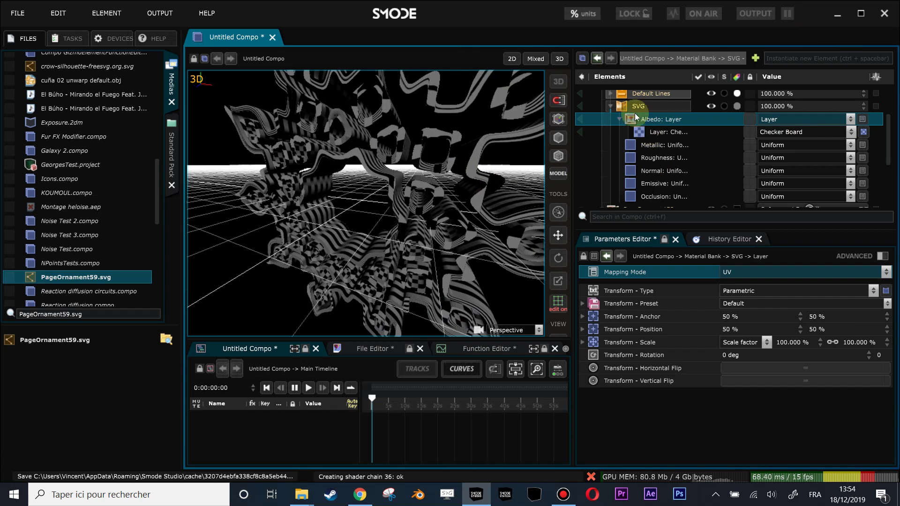
- Change the SVG material's Albedo layer to Uniform and set its color to white, FFFFFFFF
left_click(786, 133)
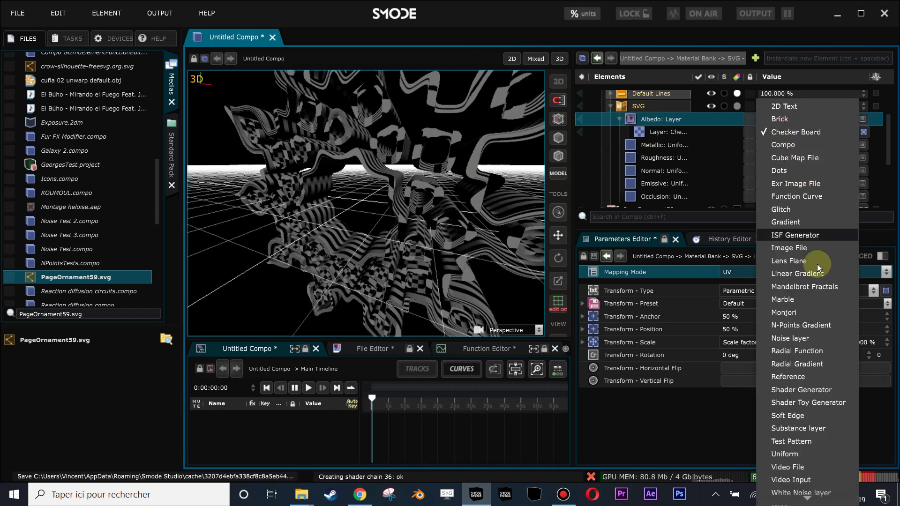
scroll(818, 300, "down", 1)
left_click(793, 448)
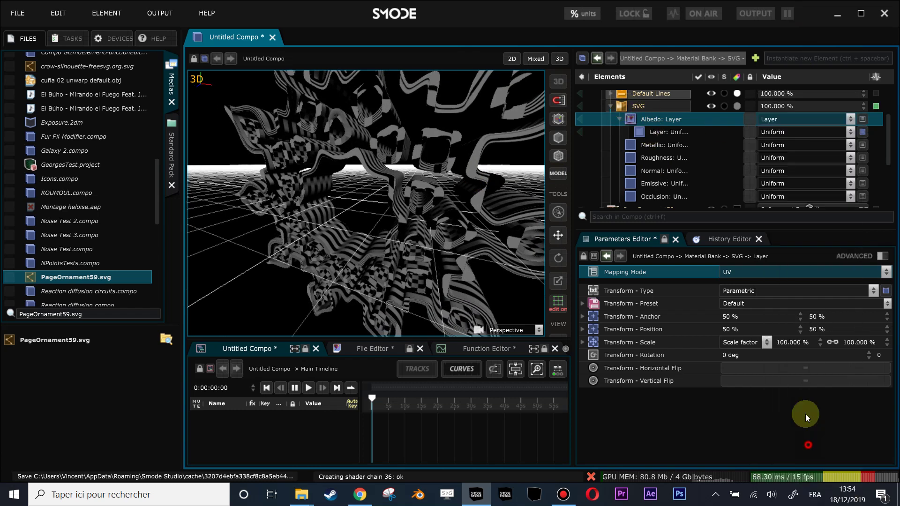
left_click(677, 131)
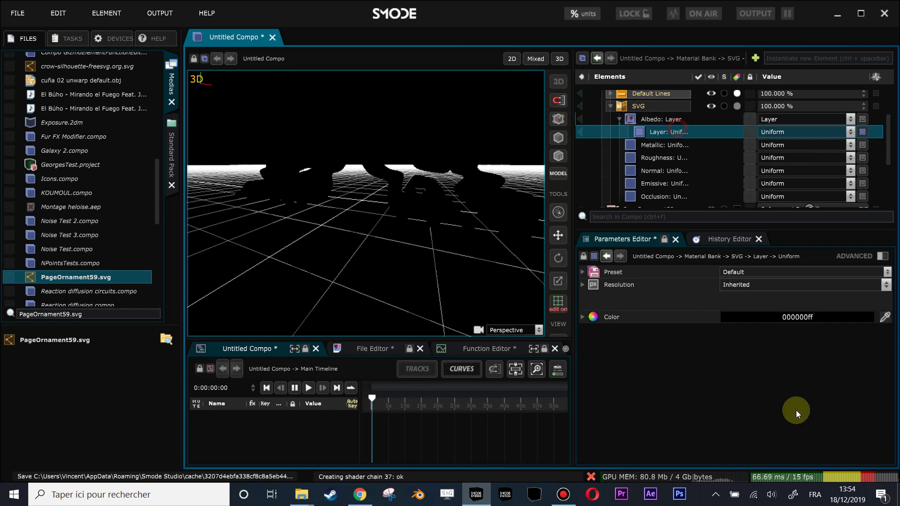
left_click(790, 317)
left_click_drag(737, 350, 669, 235)
- Change the path of the ornament's Extrude Shape modifier to Function Spline
scroll(629, 141, "down", 2)
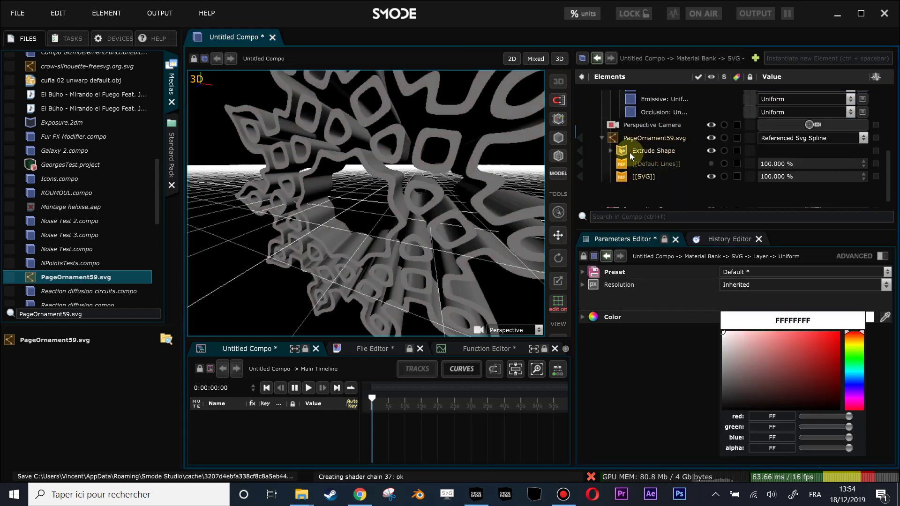
left_click(629, 152)
left_click(610, 150)
left_click(641, 164)
left_click_drag(371, 165, 656, 165, "alt")
left_click(771, 164)
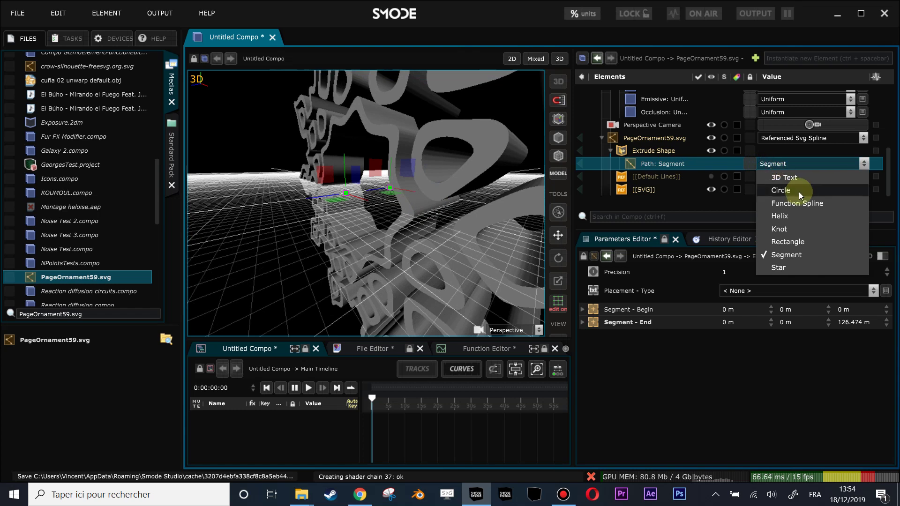
left_click(800, 209)
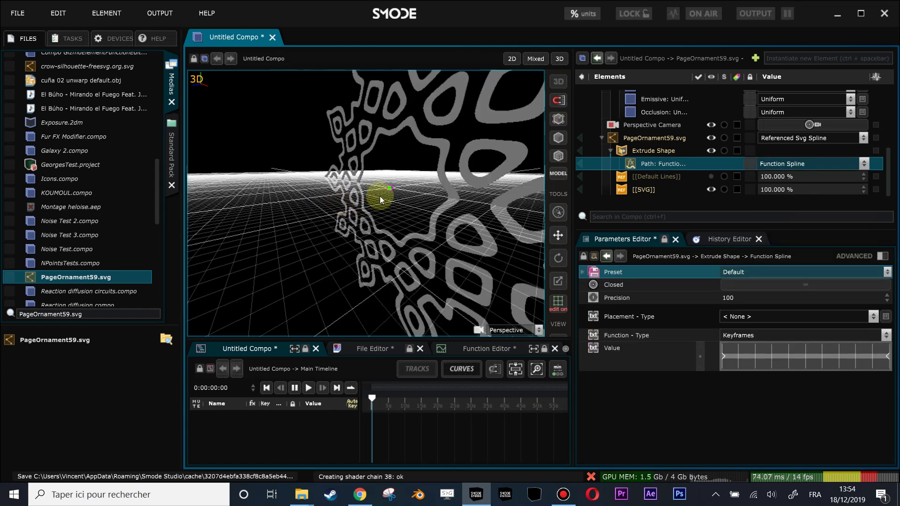
- Pull the start keyframe of the extrusion's Function Spline out to about 345.7 m along Z
left_click_drag(389, 191, 312, 211)
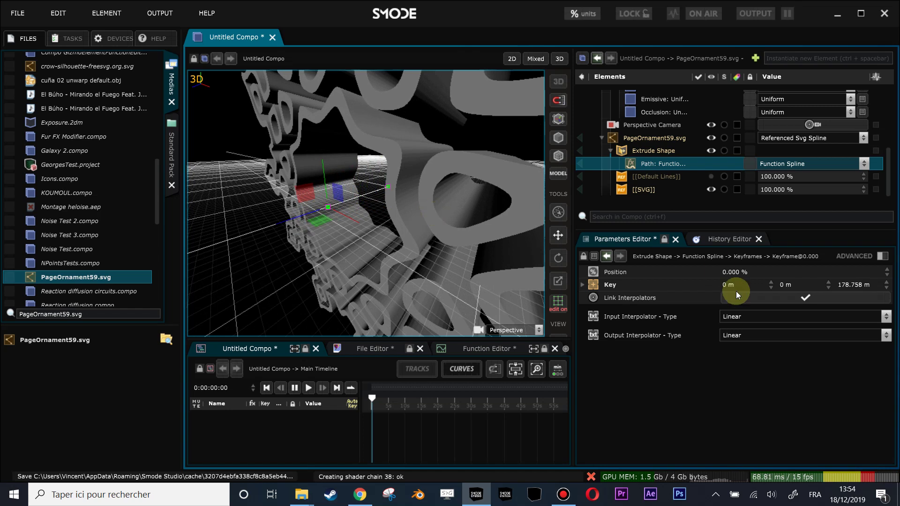
middle_click_drag(281, 177, 368, 196)
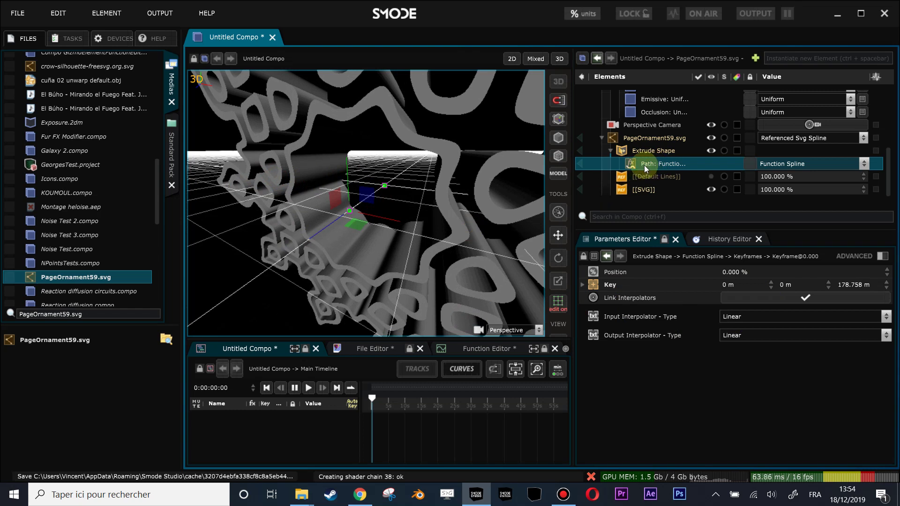
middle_click_drag(391, 199, 334, 203)
left_click(329, 206)
left_click_drag(306, 213, 364, 207)
mouse_move(364, 207)
middle_mouse_down()
mouse_move(327, 189)
mouse_move(317, 197)
mouse_move(379, 209)
middle_mouse_up()
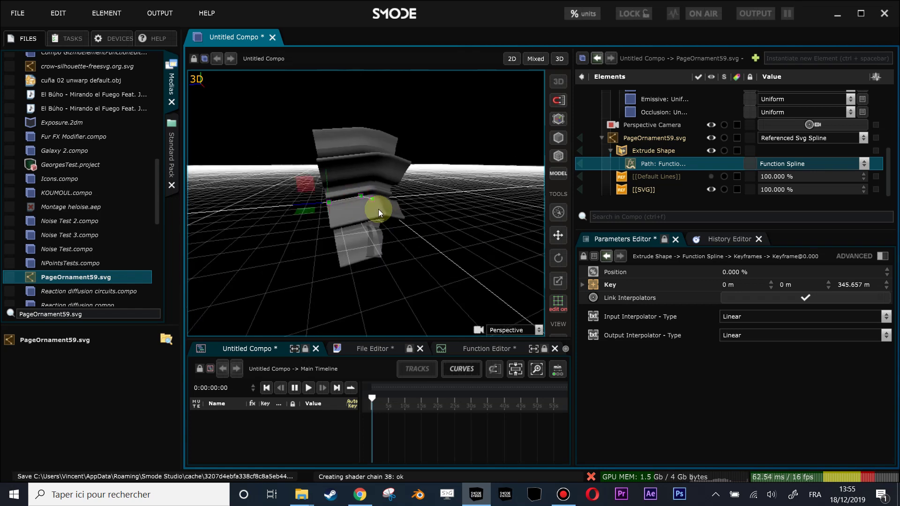
- Place the path's intermediate keyframe at about -1.2, -15, 146.8 m and set its interpolation to Bezier
scroll(350, 183, "up", 5)
left_click_drag(357, 189, 344, 205)
mouse_move(344, 200)
left_mouse_down()
mouse_move(398, 215)
mouse_move(301, 211)
mouse_move(367, 207)
mouse_move(359, 209)
left_mouse_up()
right_click(356, 208)
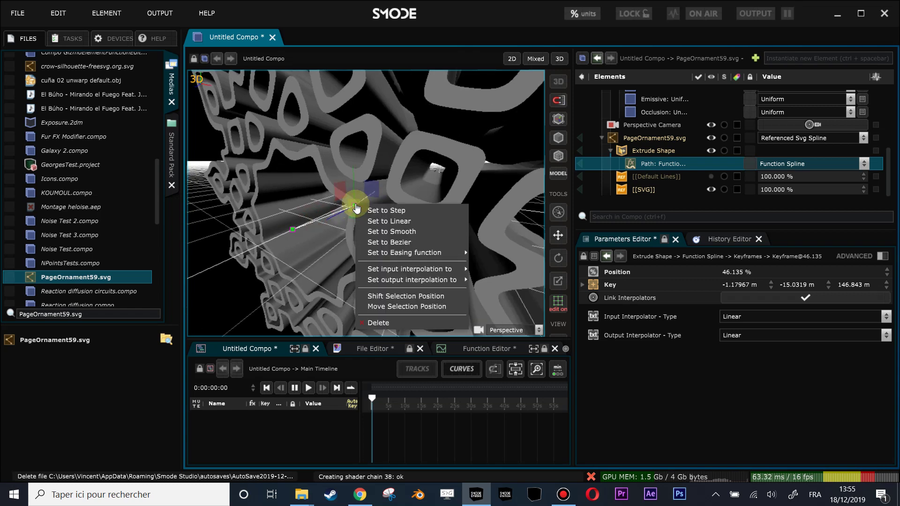
left_click(403, 242)
- Bend the extrusion by pulling the intermediate keyframe's Bezier tangent to a slope of about 109.5, -63.8, -296 m
left_click_drag(365, 207, 341, 237)
middle_click_drag(340, 237, 403, 218)
scroll(372, 223, "down", 4)
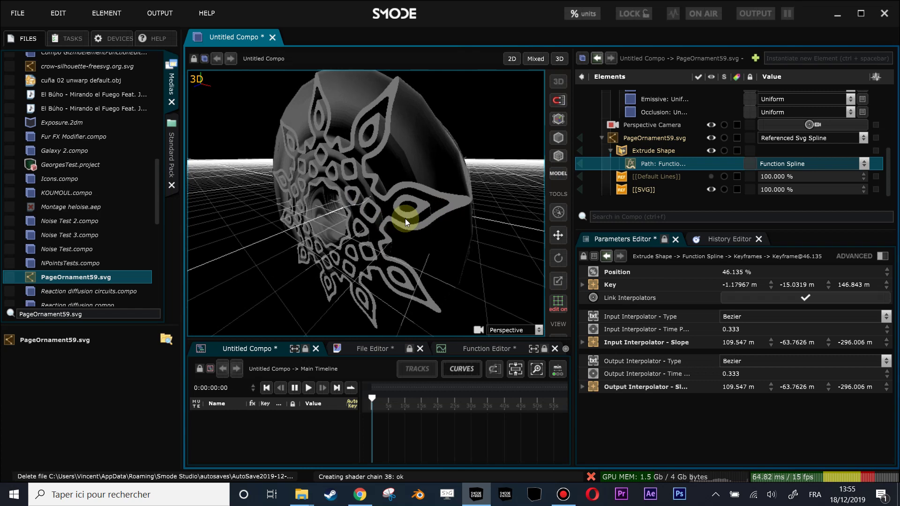
- Disable the Extrude Shape modifier, collapse it, and turn the ornament's Default Lines renderer back on
left_click(643, 156)
left_click(618, 153)
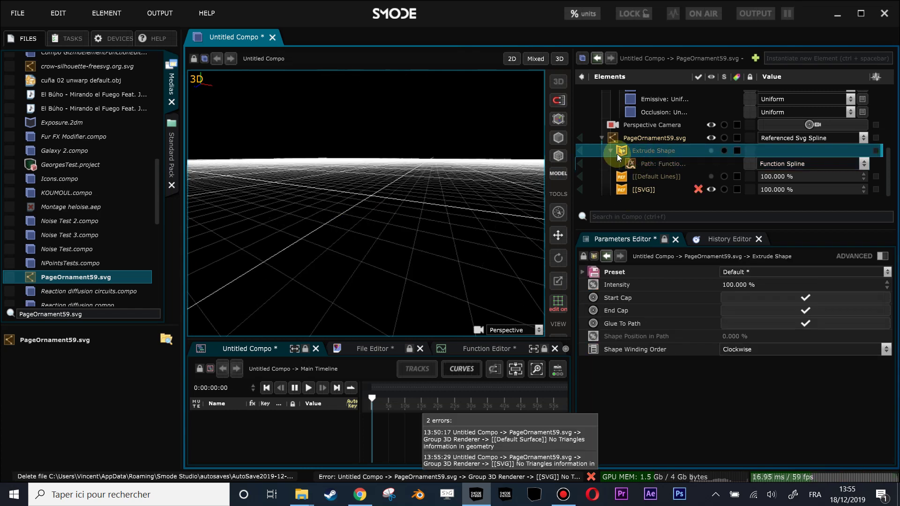
left_click(612, 151)
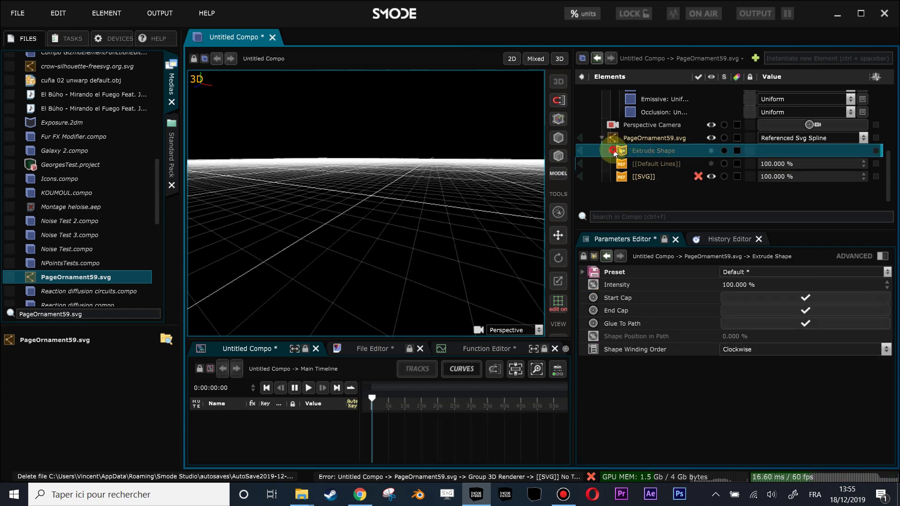
left_click(635, 162)
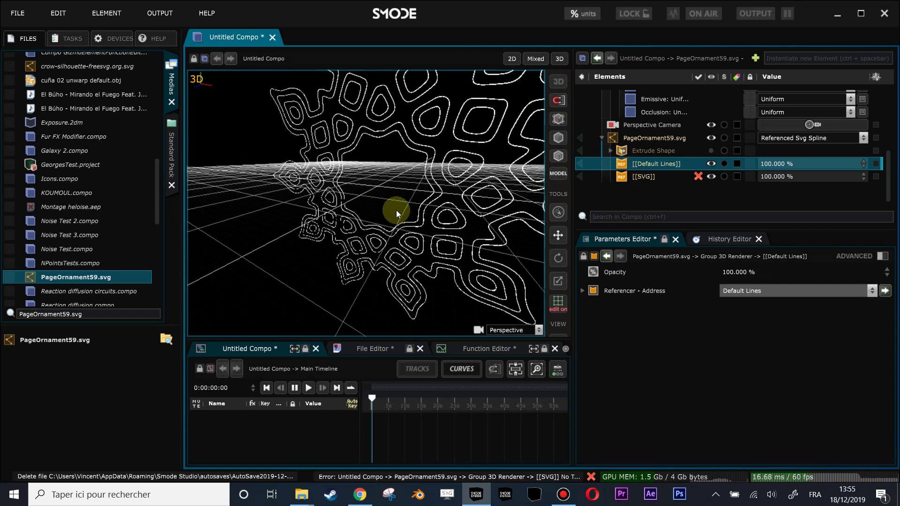
- Add a Solidify Path modifier to the PageOrnament59.svg spline
right_click(615, 138)
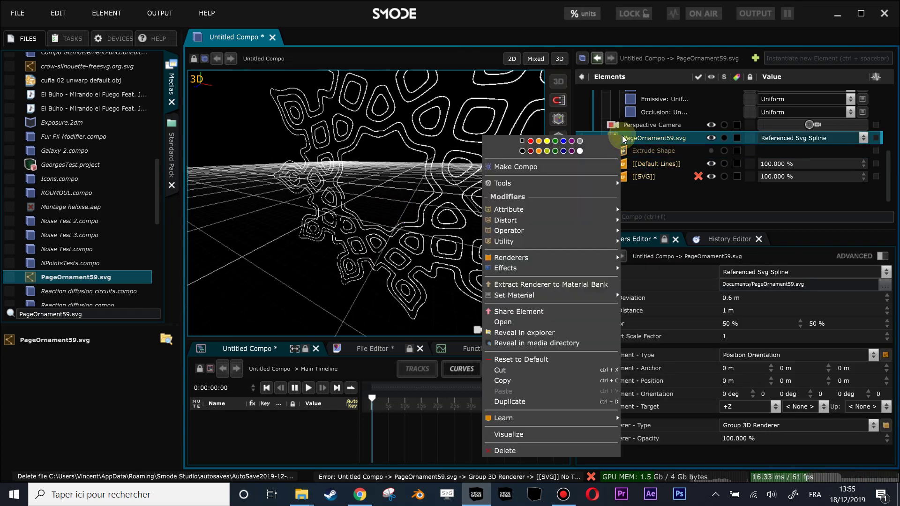
mouse_move(572, 230)
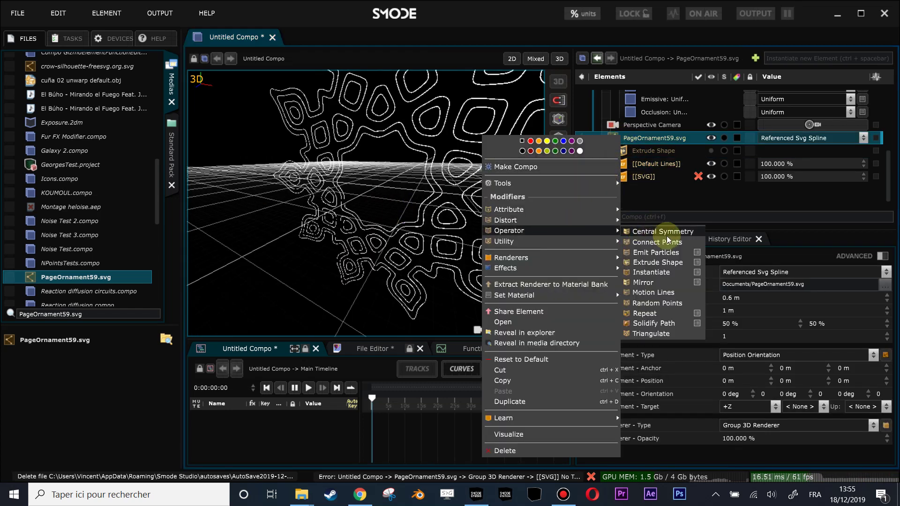
left_click(678, 327)
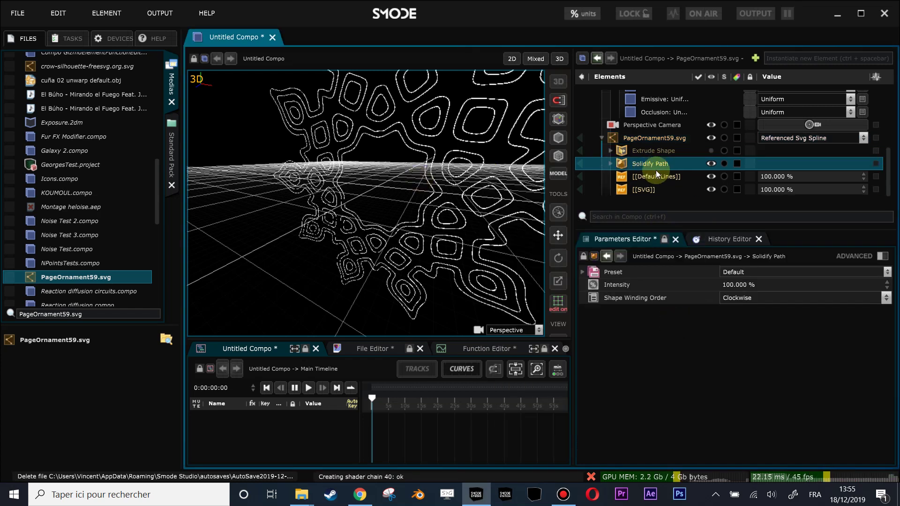
- Set the radius of the Solidify Path's circle shape to about 5.47 m and hide the Default Lines renderer
left_click_drag(450, 166, 567, 184)
left_click(610, 164)
left_click(647, 180)
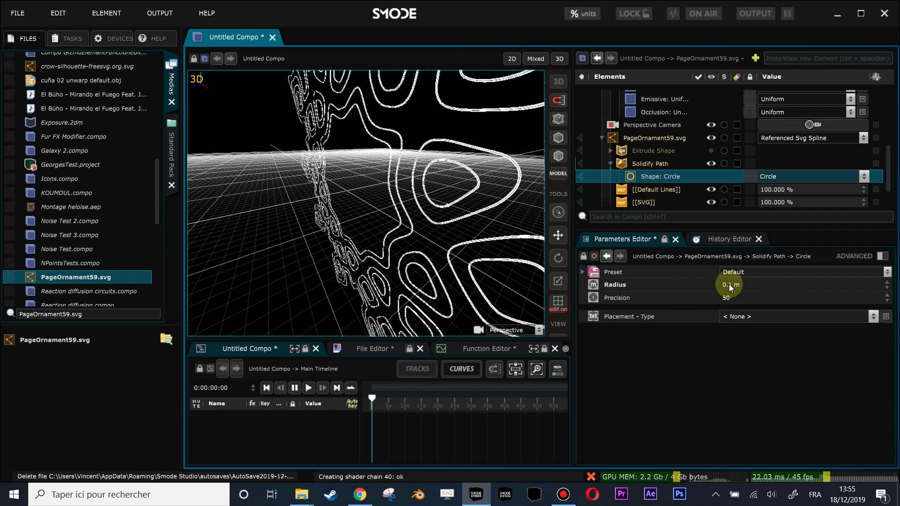
left_click(729, 285)
left_click_drag(729, 285, 738, 224)
left_click(656, 188)
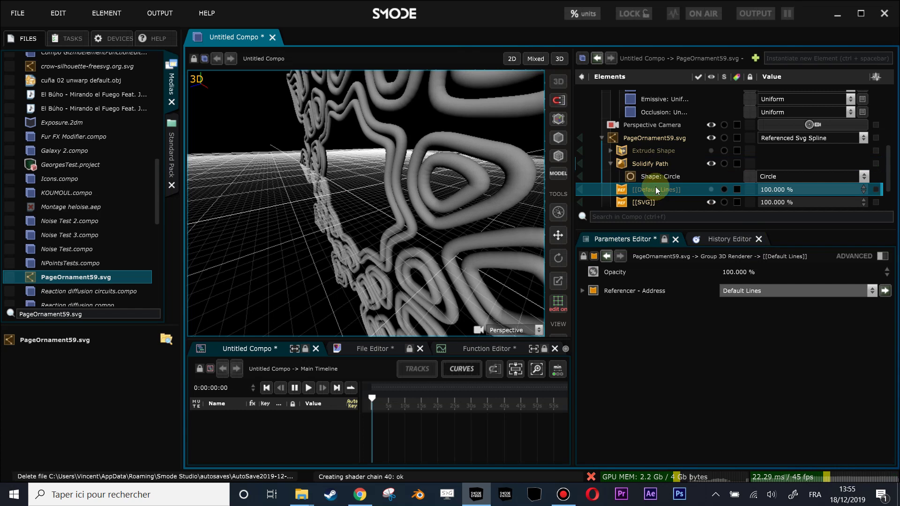
- Change the Solidify Path shape to Star, with an inner radius of 1 m and an outer radius of about 6.64 m
left_click(650, 176)
left_click_drag(338, 181, 586, 164)
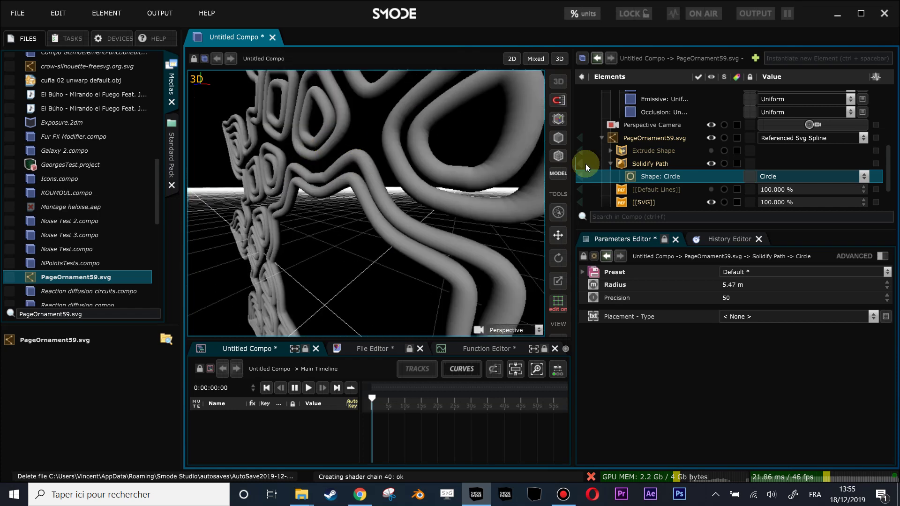
left_click(787, 176)
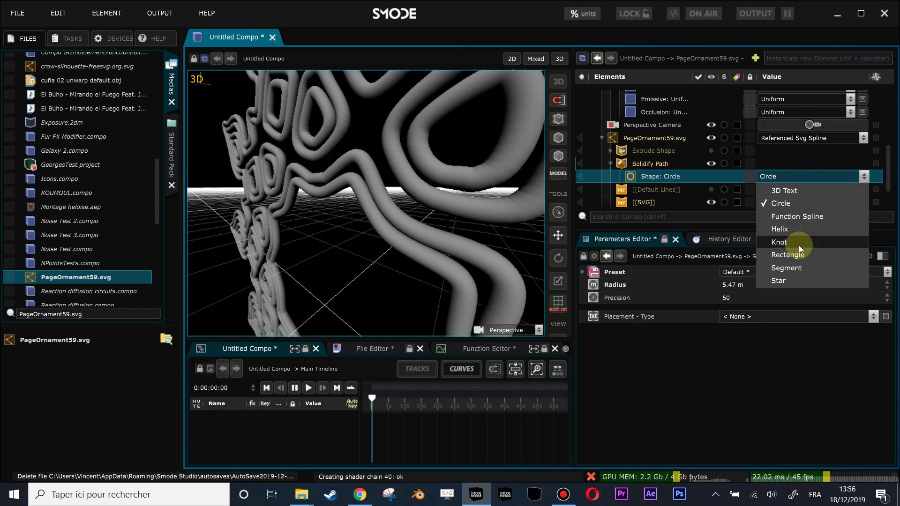
left_click(799, 279)
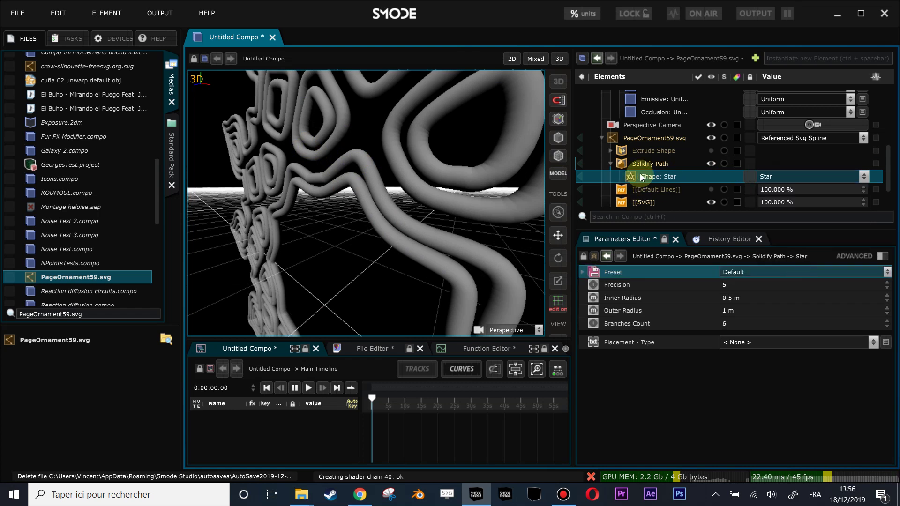
left_click_drag(735, 300, 733, 287)
left_click(390, 203)
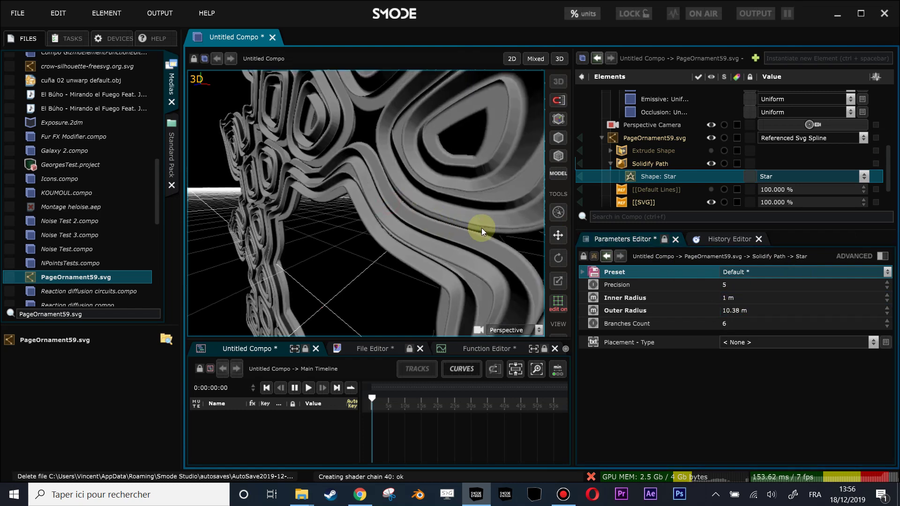
left_click_drag(370, 193, 466, 191)
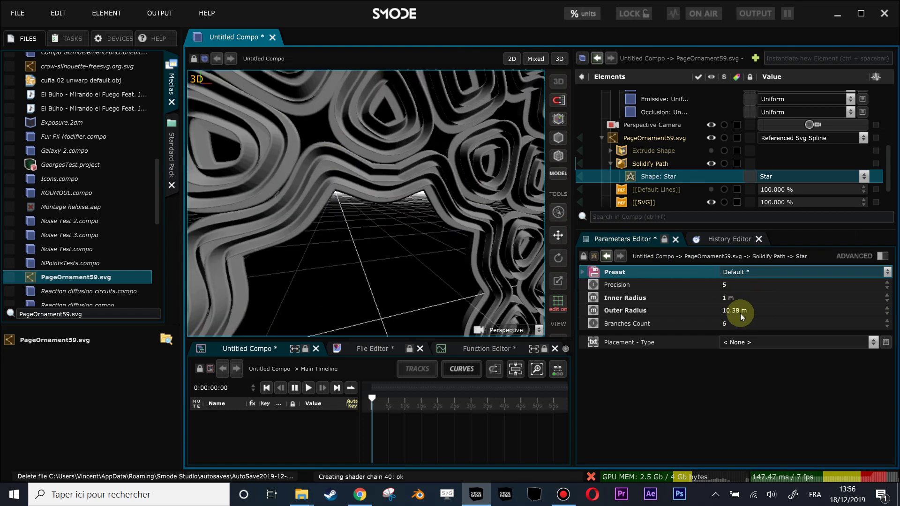
left_click_drag(742, 313, 751, 318)
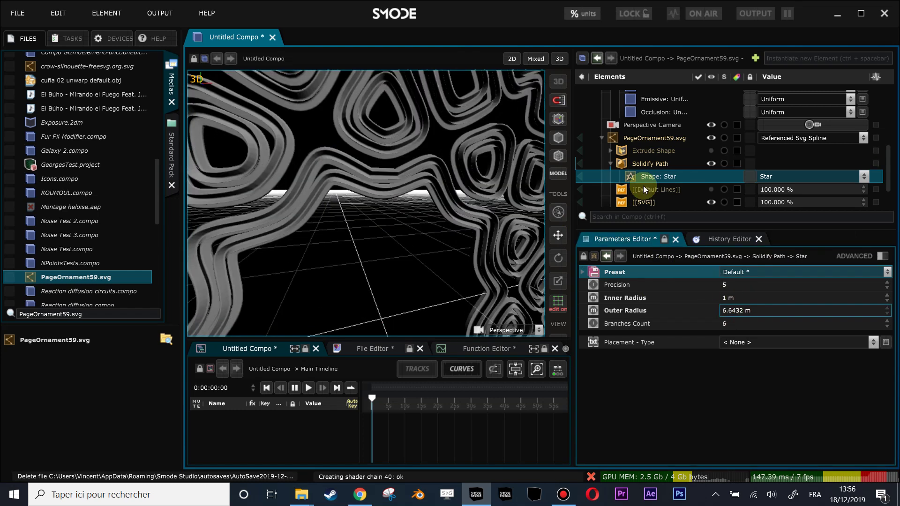
- Disable the Solidify Path modifier and delete the PageOrnament59.svg spline from the compo
left_click(659, 164)
key("a")
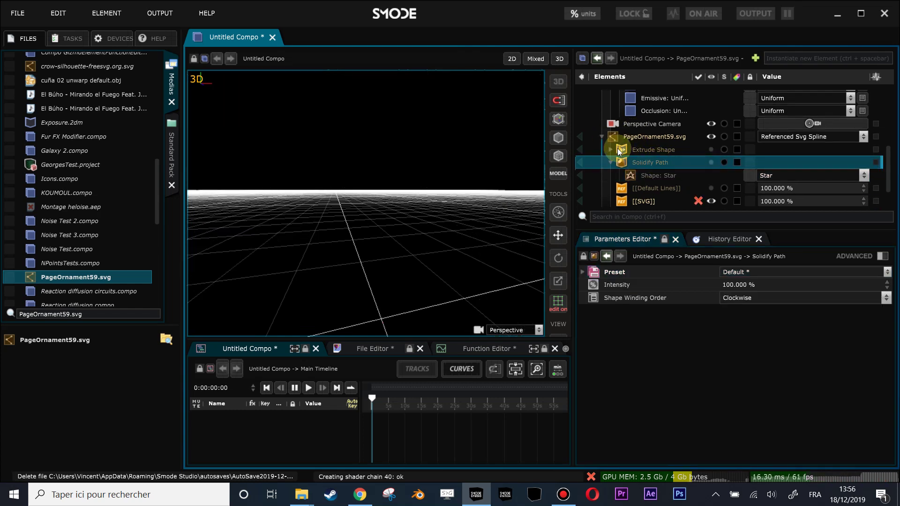
left_click(602, 137)
scroll(614, 146, "up", 3)
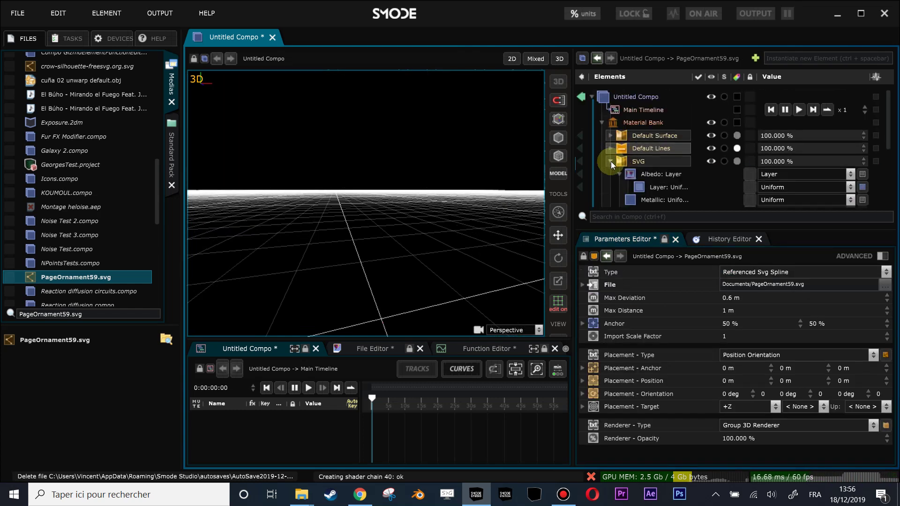
left_click(611, 162)
key("Delete")
key("Return")
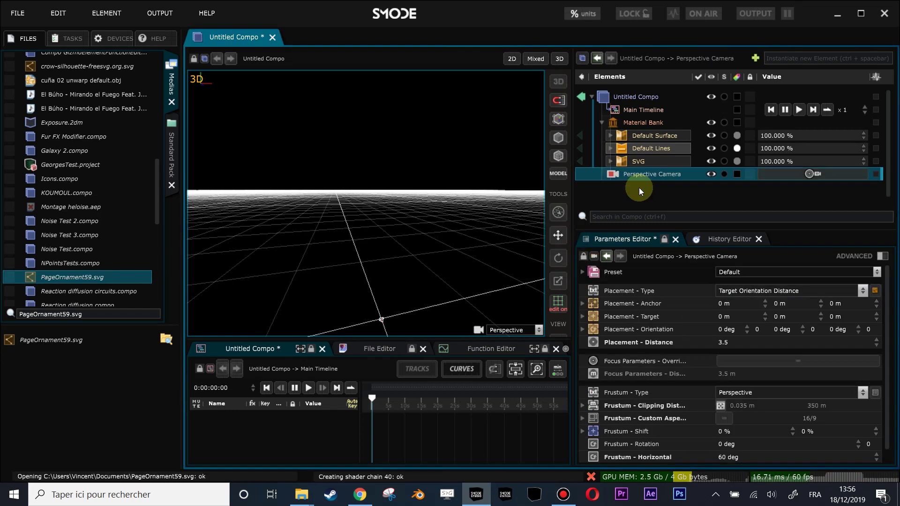
- Reference PageOrnament59.svg in the compo as a shape and frame it in the 2D view
left_click(513, 58)
left_click_drag(51, 280, 733, 180)
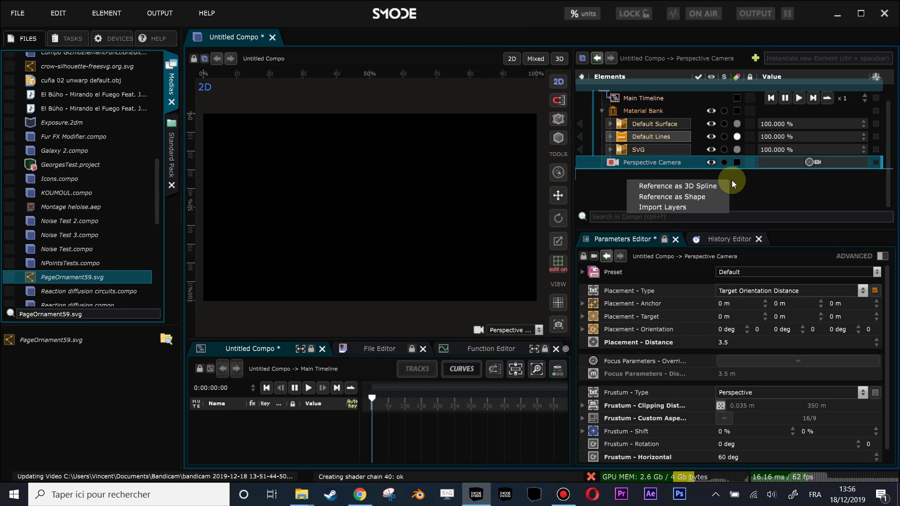
left_click(674, 197)
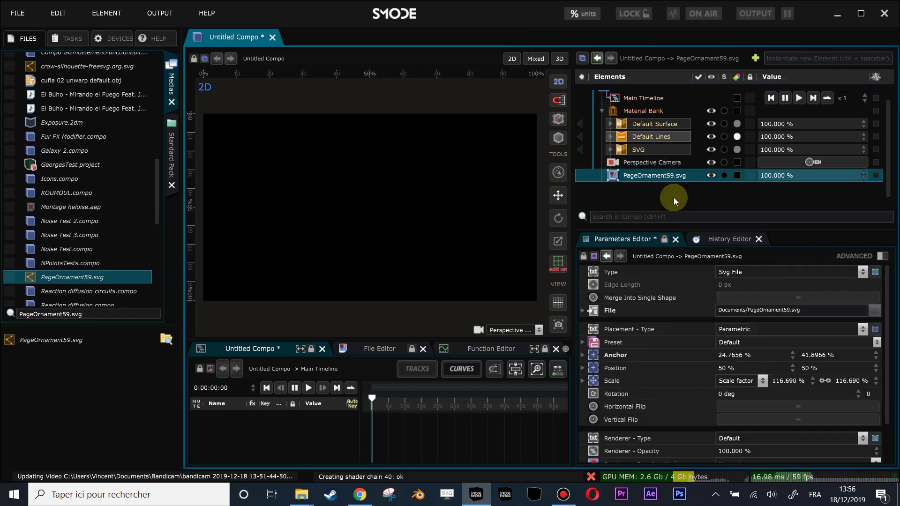
left_click(52, 67)
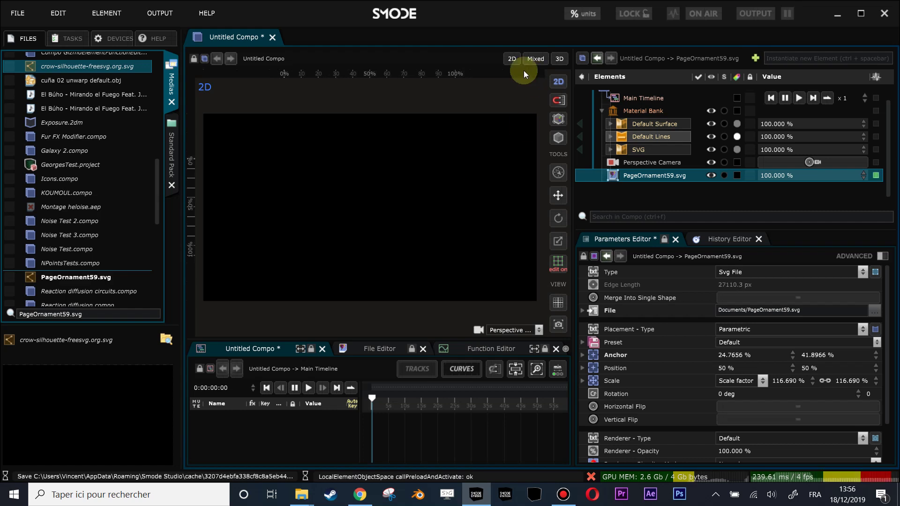
left_click(514, 61)
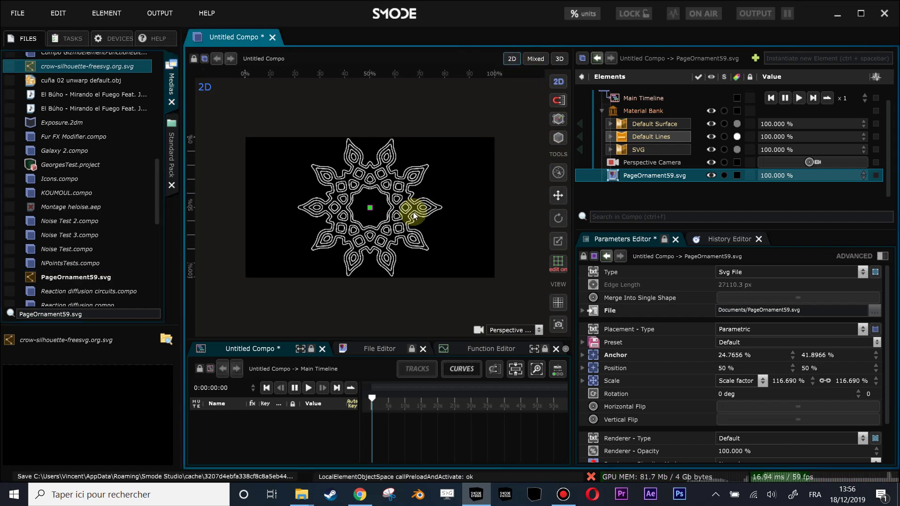
- Collapse the Material Bank and turn off shape editing for the PageOrnament59.svg shape
left_click(604, 110)
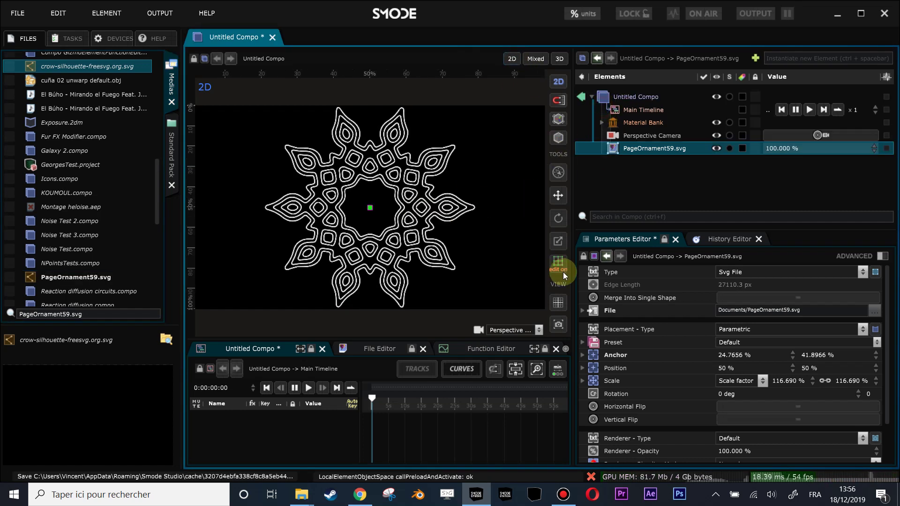
left_click(564, 261)
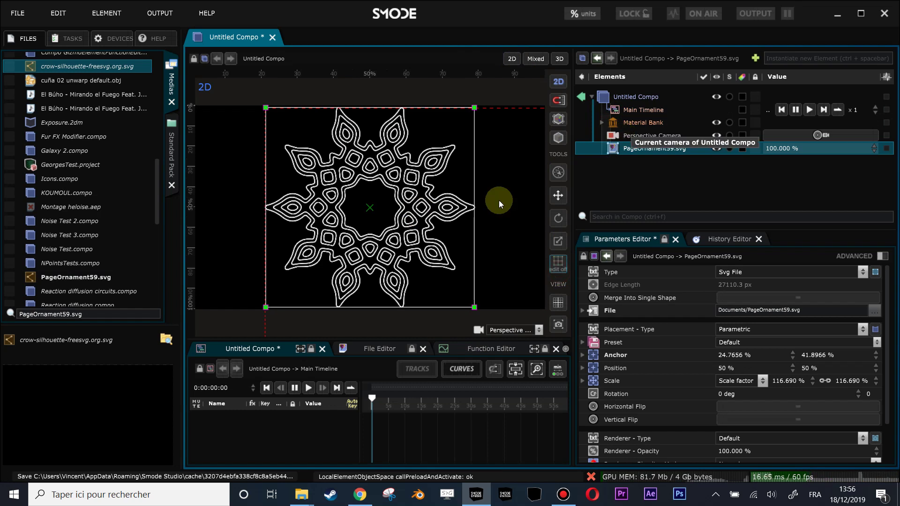
- Try a Stroke modifier with its trace limited to part of the path on PageOrnament59.svg and delete it
right_click(617, 148)
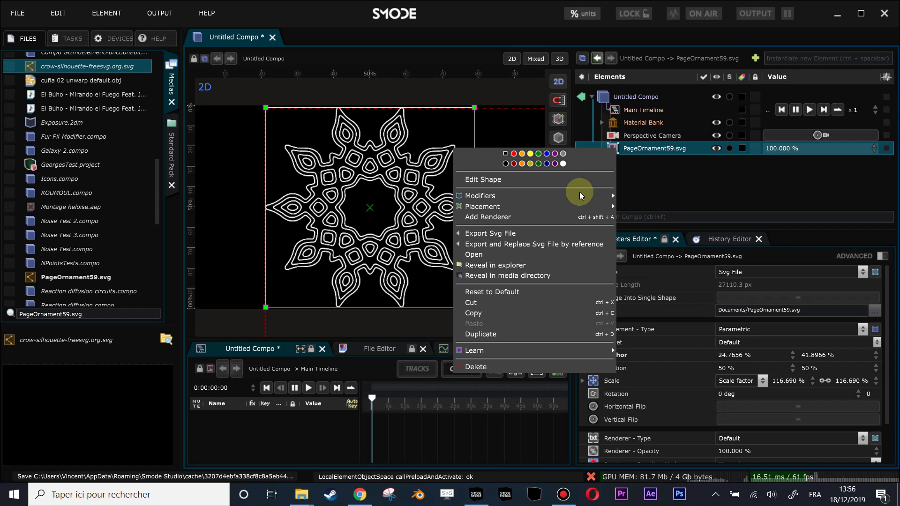
left_click(649, 270)
mouse_move(812, 302)
left_mouse_down()
mouse_move(812, 329)
mouse_move(812, 306)
mouse_move(770, 296)
mouse_move(770, 286)
mouse_move(769, 296)
mouse_move(811, 290)
left_mouse_up()
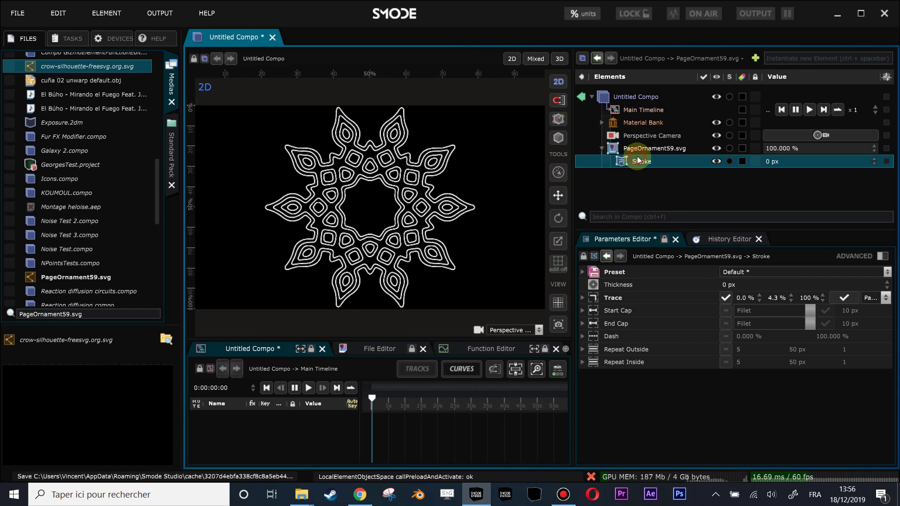
key("Delete")
- Reference crow-silhouette-freesvg.org.svg in the compo as a shape and position it at about 44.5 %, 60.4 %
left_click_drag(29, 66, 643, 188)
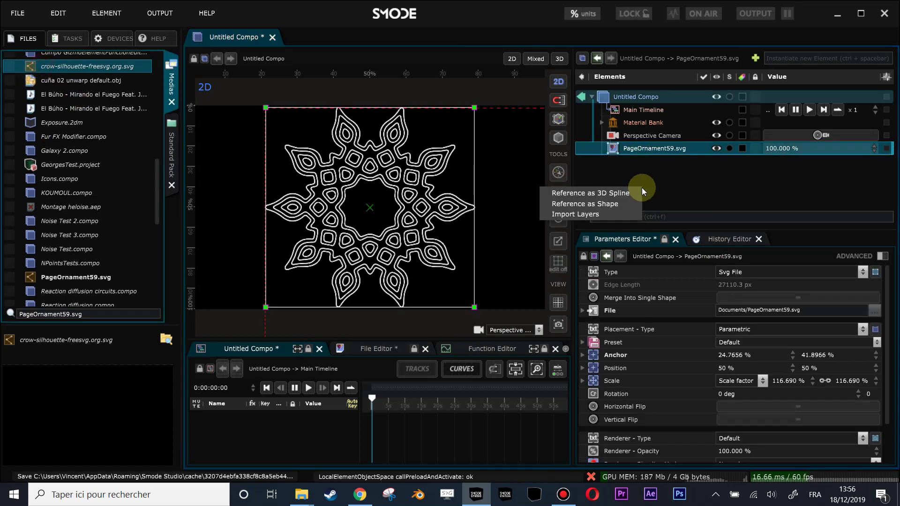
left_click(585, 203)
mouse_move(443, 190)
left_mouse_down()
mouse_move(400, 191)
mouse_move(388, 203)
mouse_move(427, 183)
left_mouse_up()
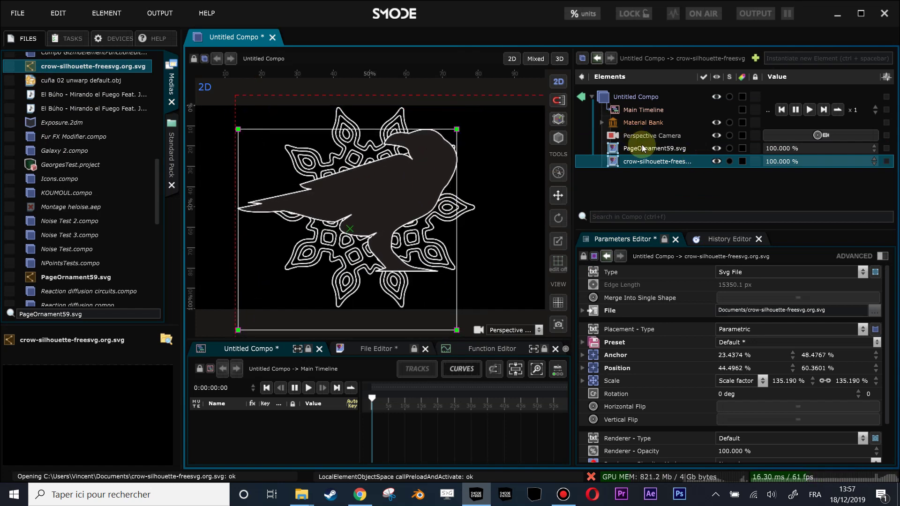
- Hide the crow silhouette shape and look over the commands available for the PageOrnament59.svg shape
left_click(645, 149)
left_click(629, 162)
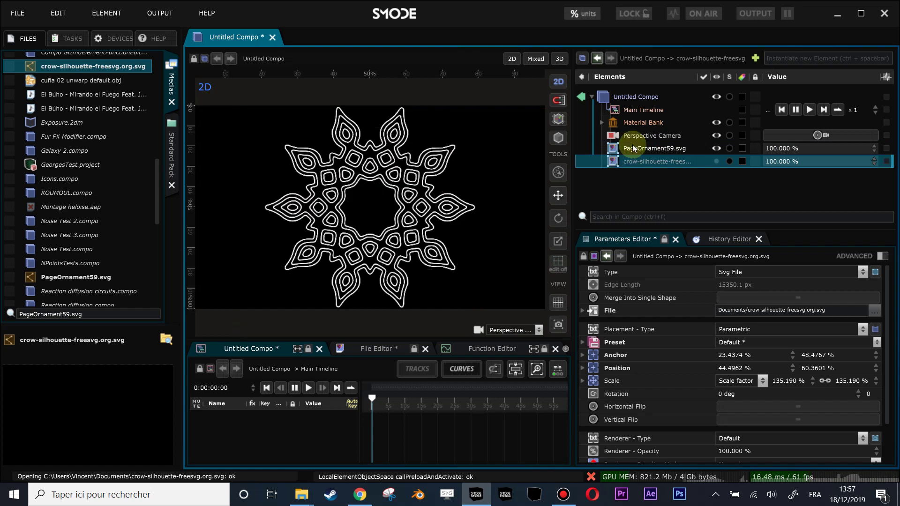
left_click(635, 148)
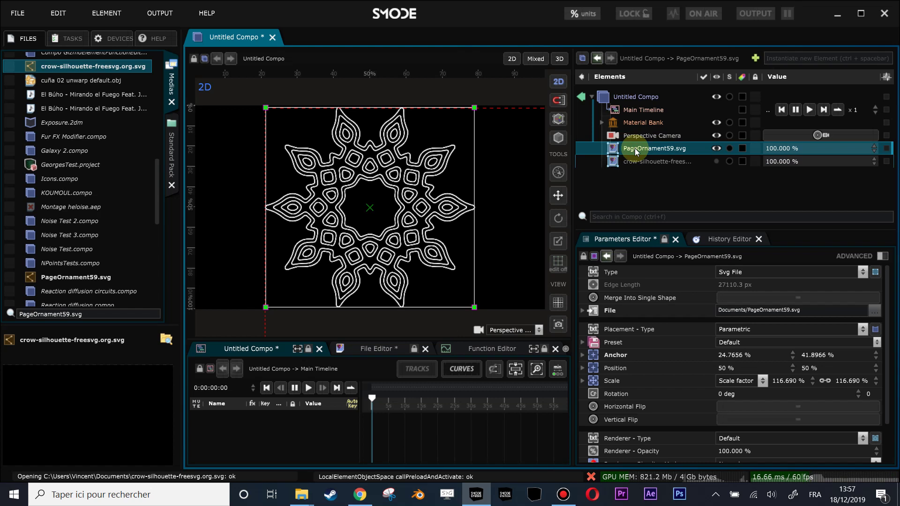
left_click_drag(635, 148, 637, 187)
right_click(618, 148)
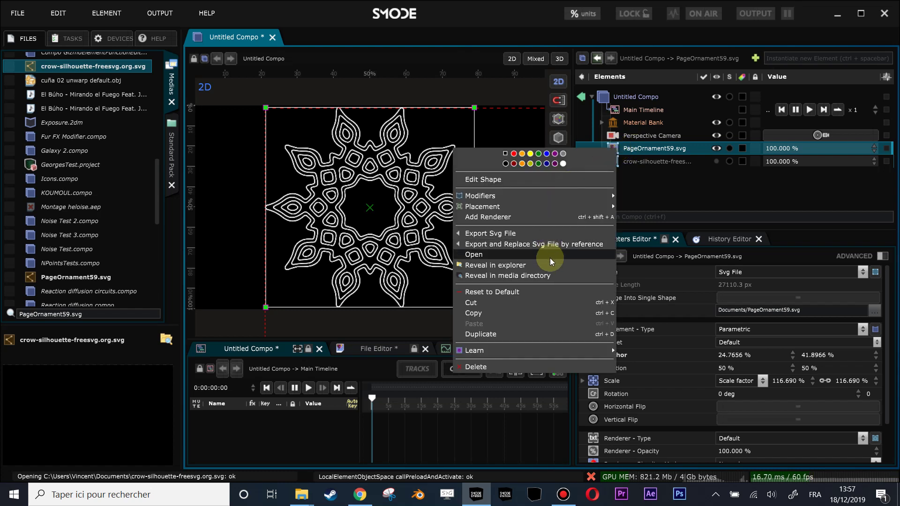
left_click(658, 184)
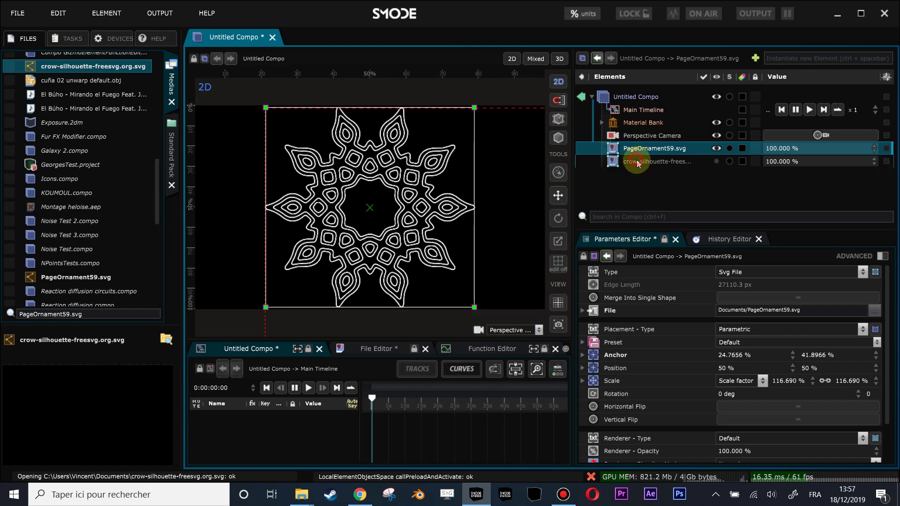
- Show the crow silhouette and group the generators of both SVG shapes using the renderers of PageOrnament59.svg
left_click(638, 164)
left_click(640, 148, "ctrl")
right_click(639, 148)
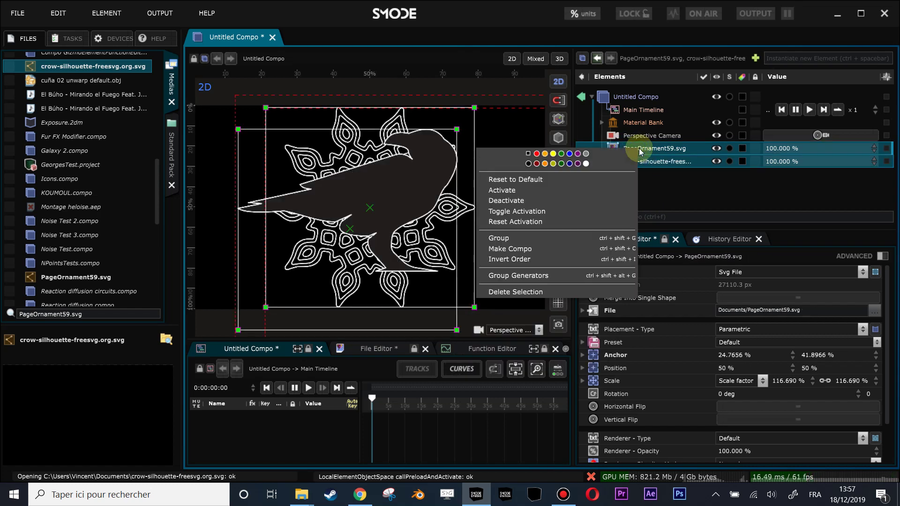
left_click(625, 276)
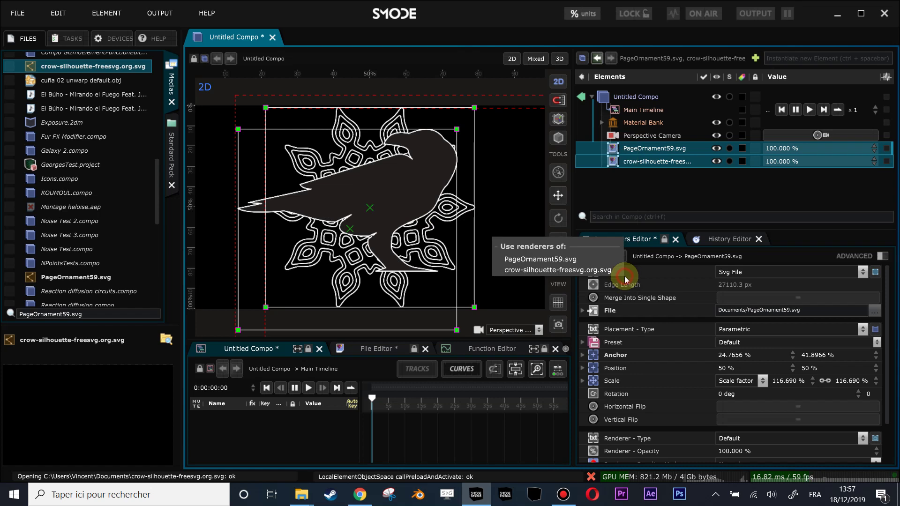
left_click(570, 260)
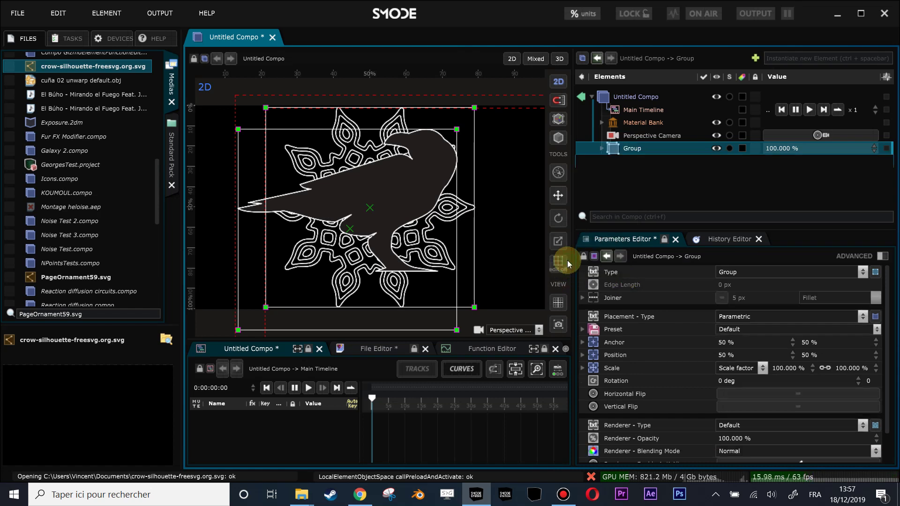
- Expand the Group and toggle the visibility of each SVG shape to check what it contributes
left_click(601, 148)
left_click(713, 172)
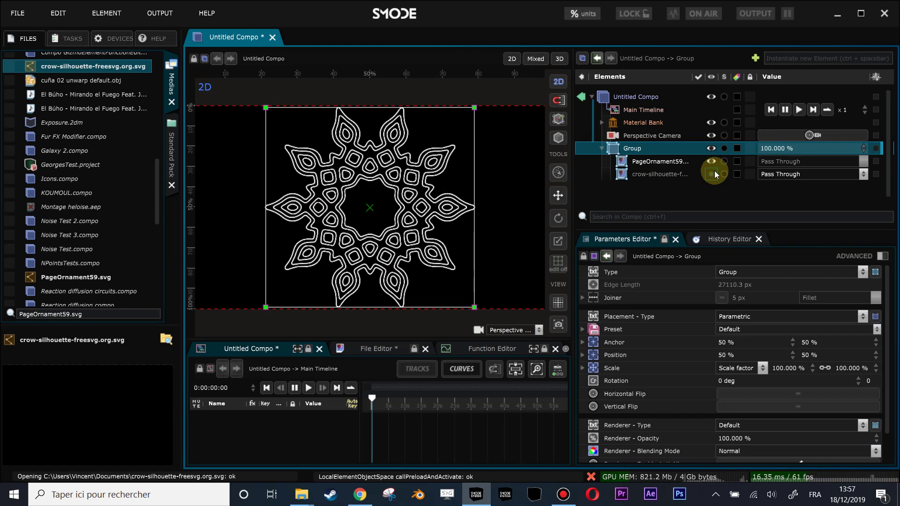
left_click(713, 172)
left_click(711, 163)
left_click(710, 162)
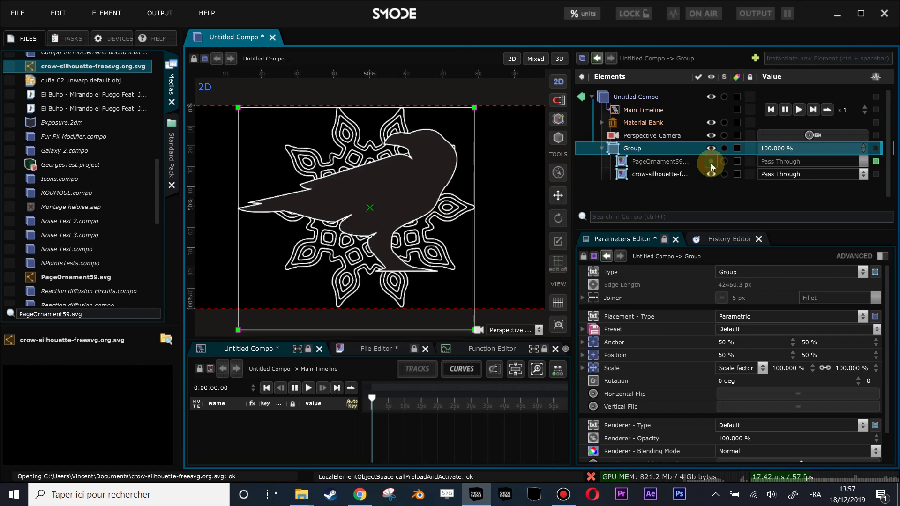
left_click(711, 162)
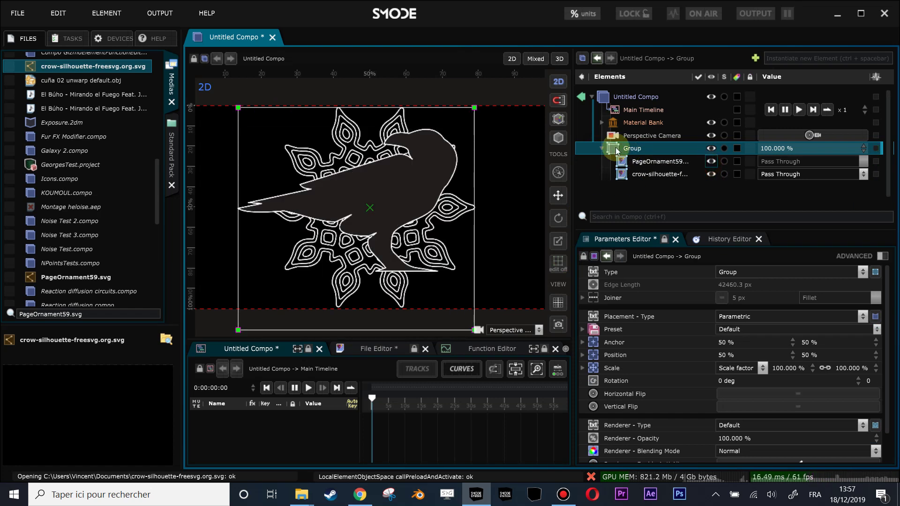
- Widen the element list, set the crow silhouette's merger to Replace at 44.5 % merge opacity and move it over the ornament
left_click_drag(573, 148, 535, 148)
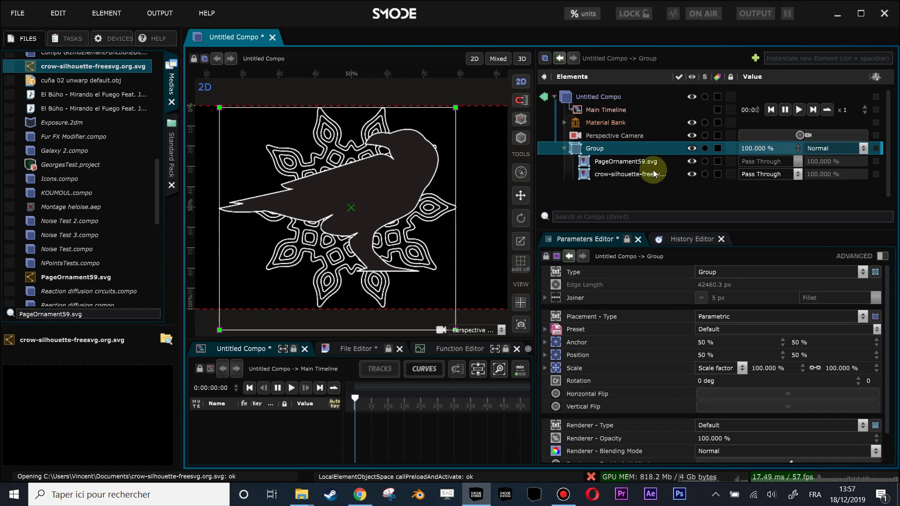
left_click(764, 176)
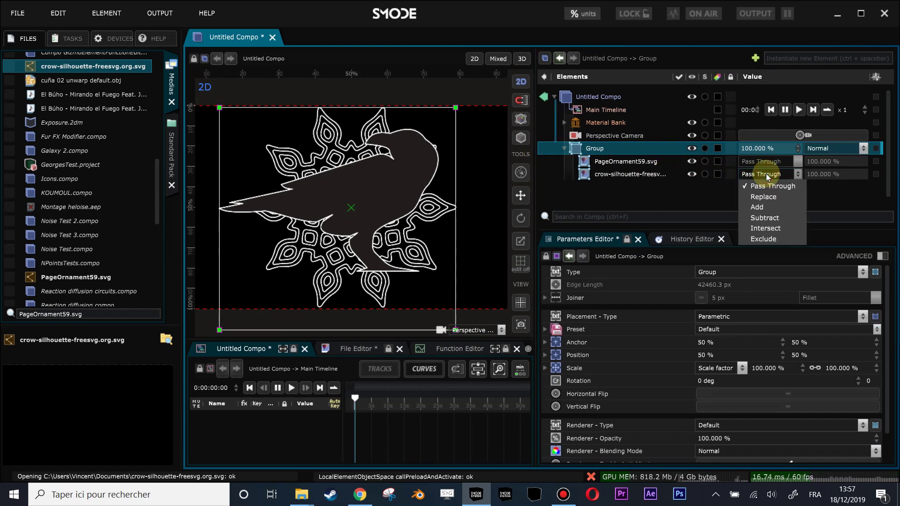
left_click(763, 197)
left_click_drag(864, 175, 864, 205)
left_click_drag(388, 204, 362, 181)
left_click(611, 176)
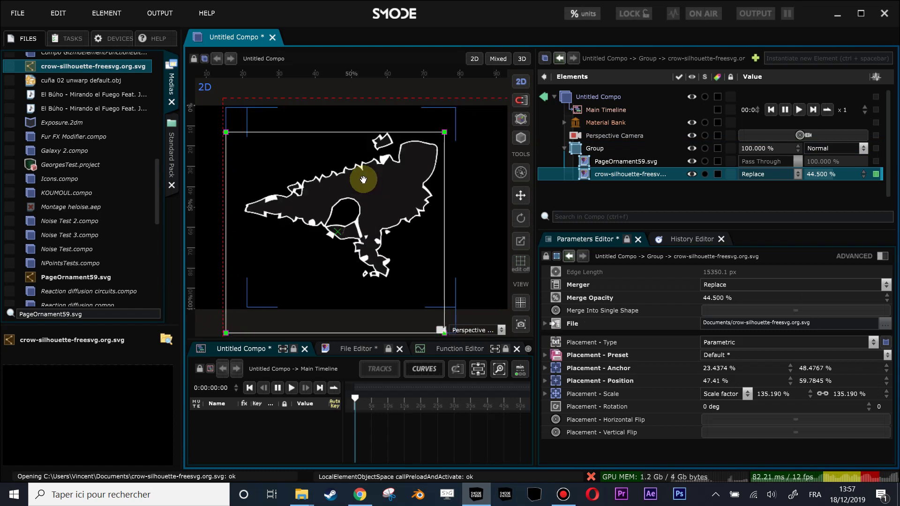
- Set the crow silhouette's merger to Add with a merge opacity of 100 %
left_click(772, 177)
left_click(770, 211)
left_click_drag(829, 178, 854, 178)
- Set the crow silhouette's merger to Subtract with a merge opacity of 0 % and collapse the Group
left_click(770, 174)
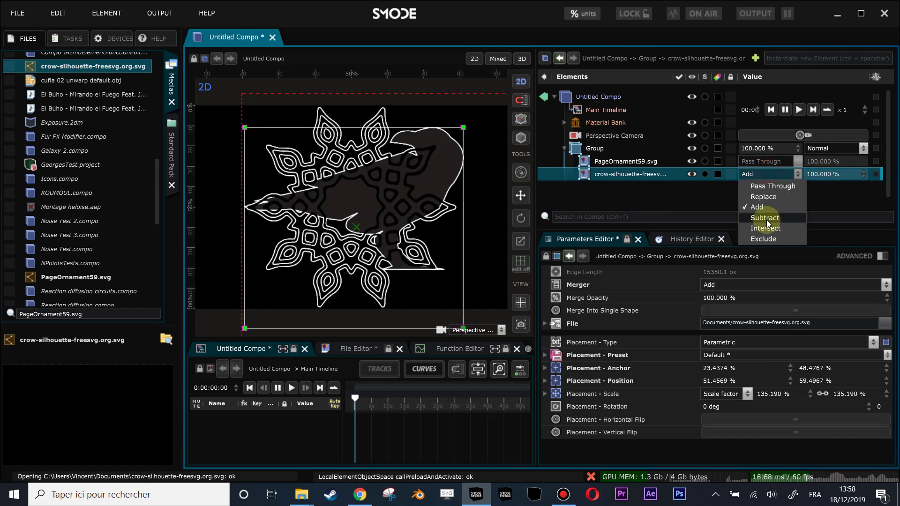
left_click(765, 218)
left_click_drag(858, 174, 816, 174)
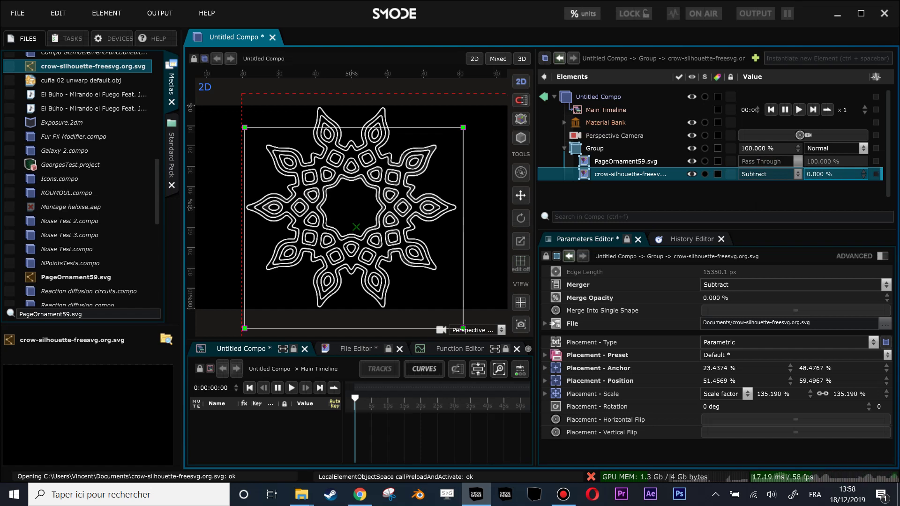
left_click(564, 149)
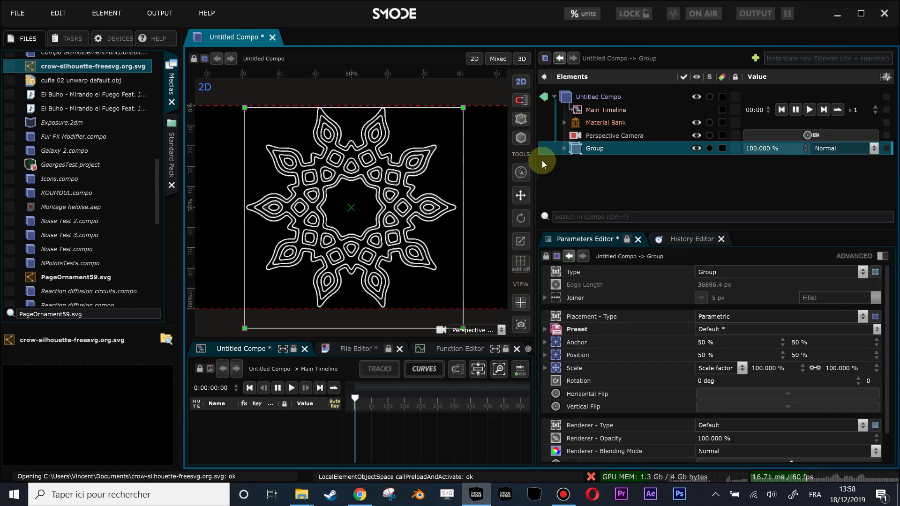